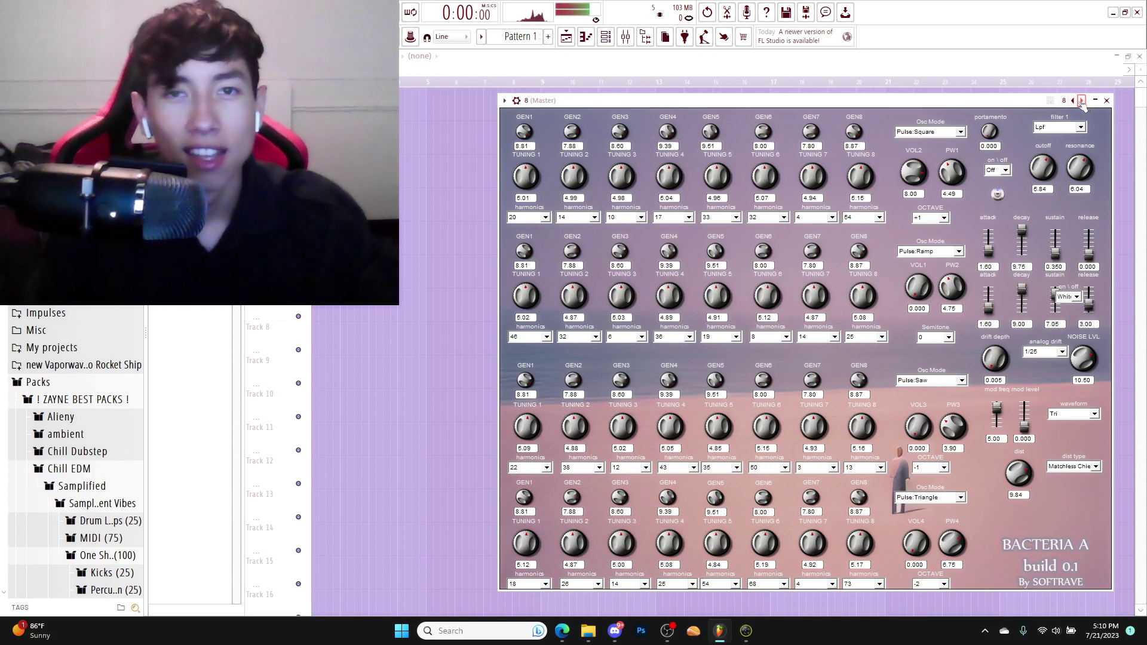
- Step Bacteria A through Patch 64, 40 and 40 DRIFT presets, ending on analog
left_click(1073, 100)
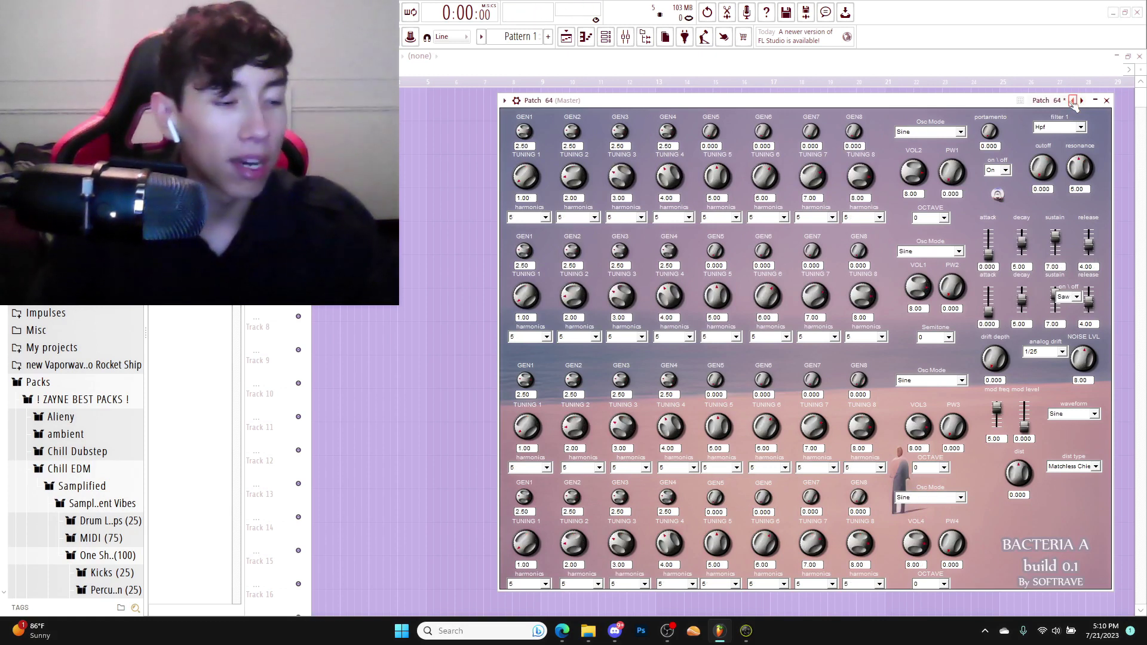
left_click(1053, 101)
left_click(1062, 57)
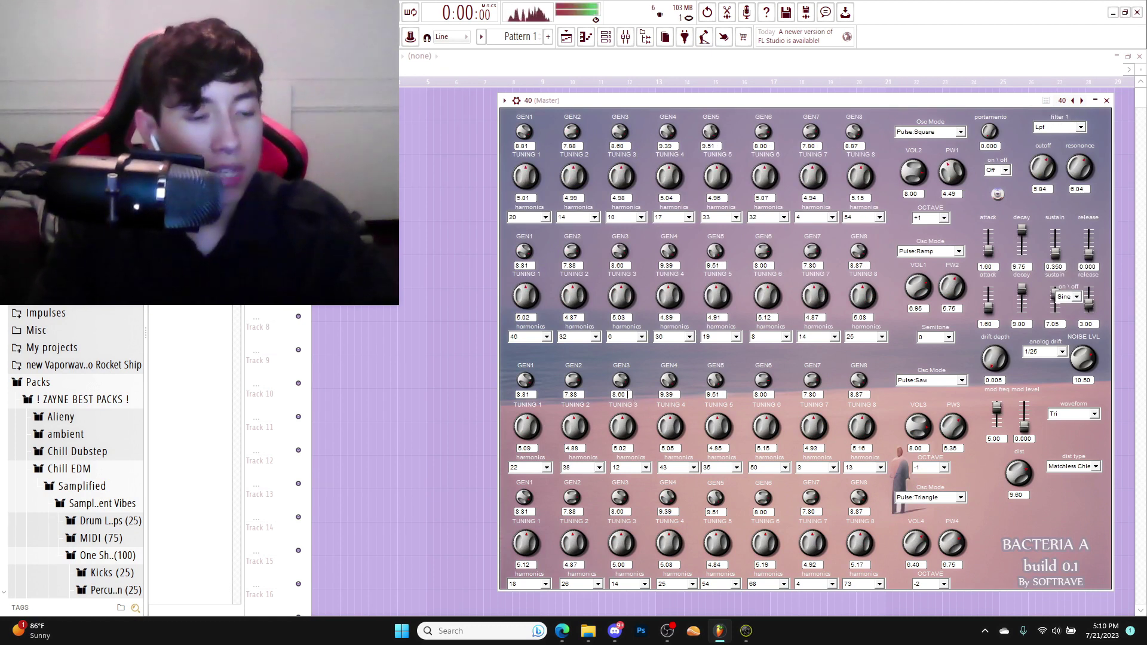
left_click(585, 37)
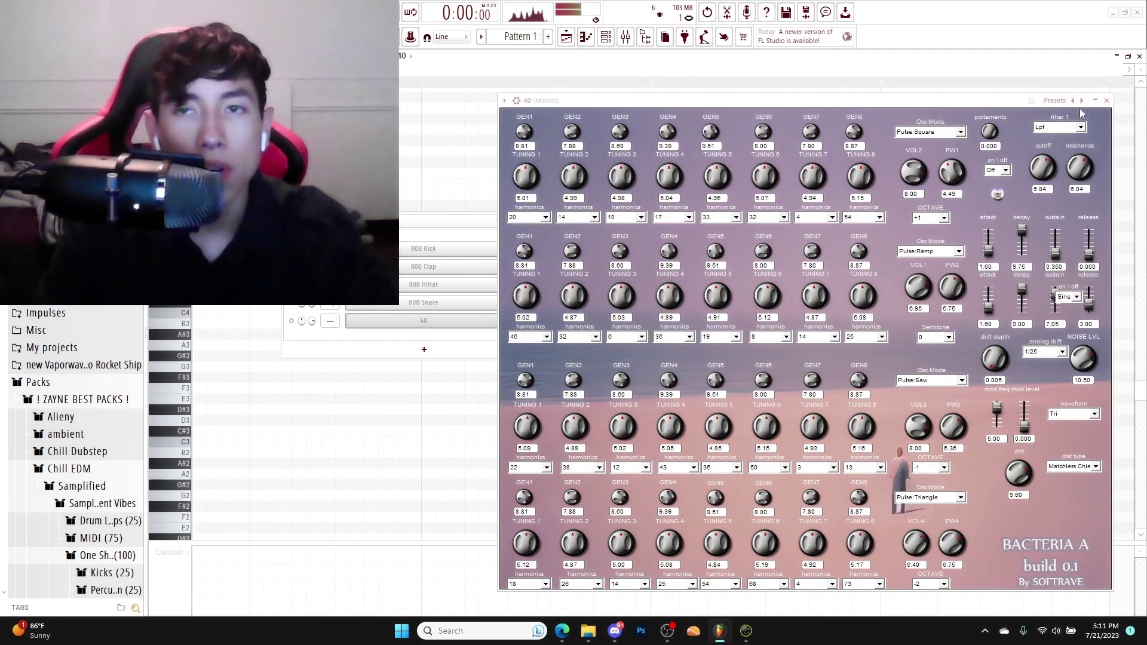
left_click(1081, 100)
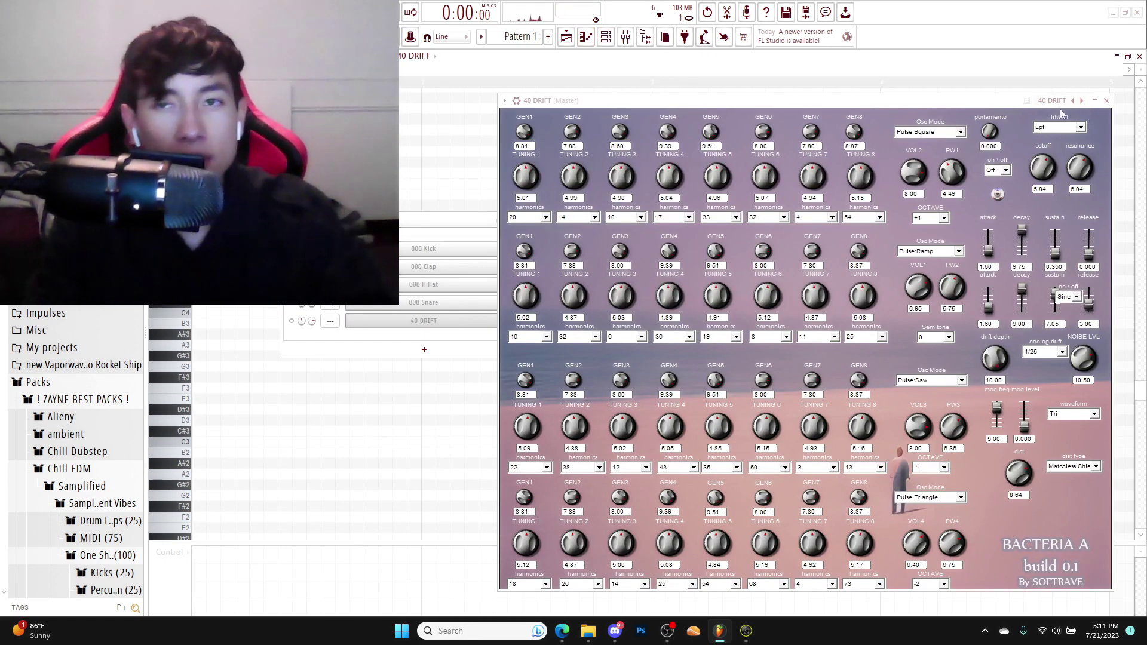
left_click(1058, 111)
left_click(1066, 142)
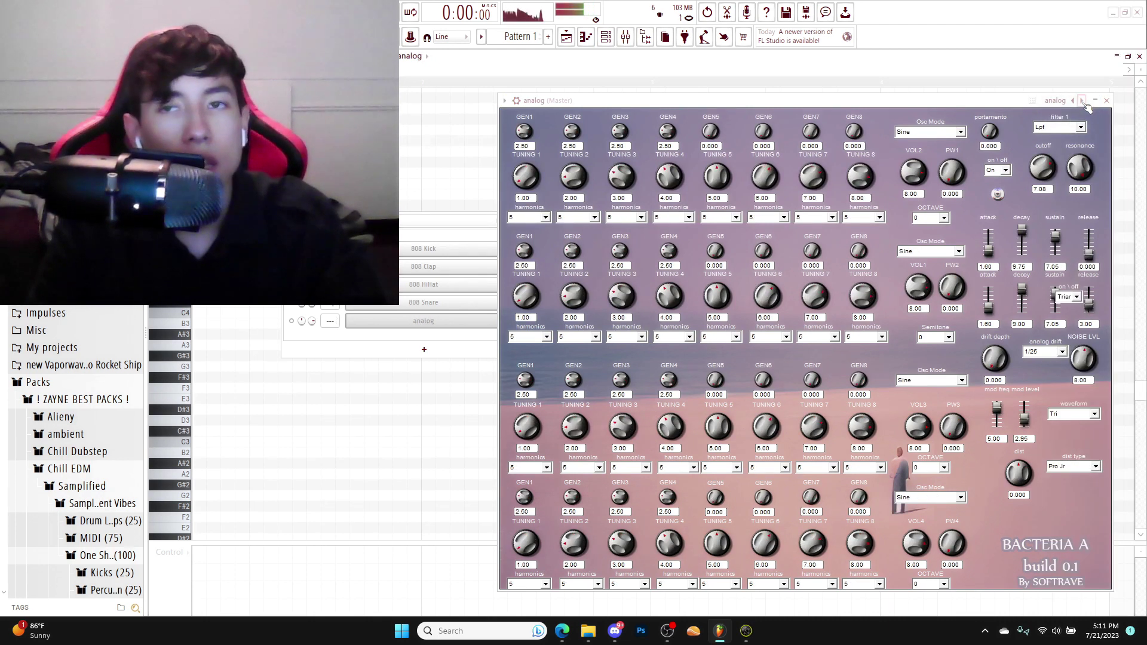
- Raise generator 4 tuning to 7.50, lower generator 7 to about 4.65, raise generator 2
left_click_drag(670, 172, 716, 160)
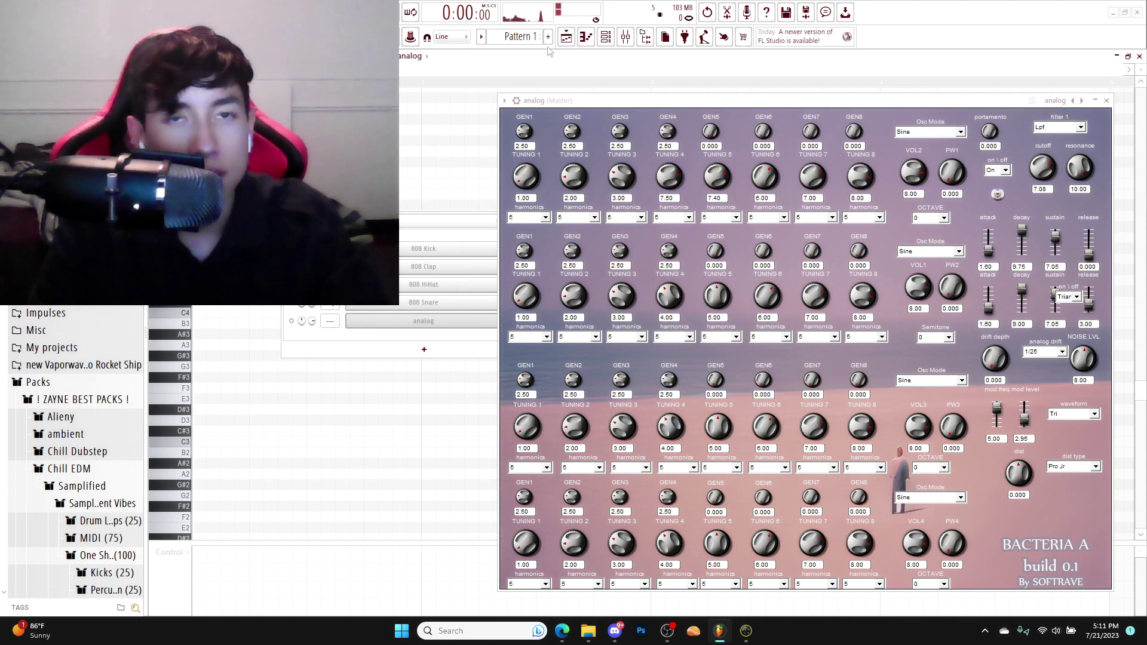
left_click_drag(807, 176, 774, 316)
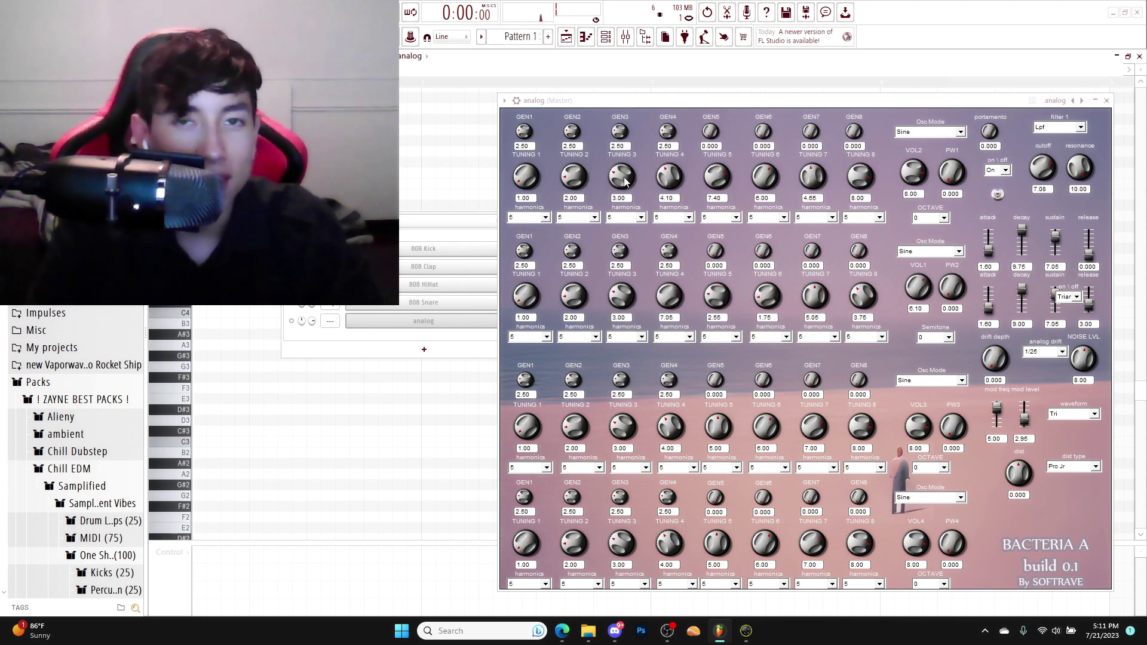
left_click_drag(579, 179, 661, 403)
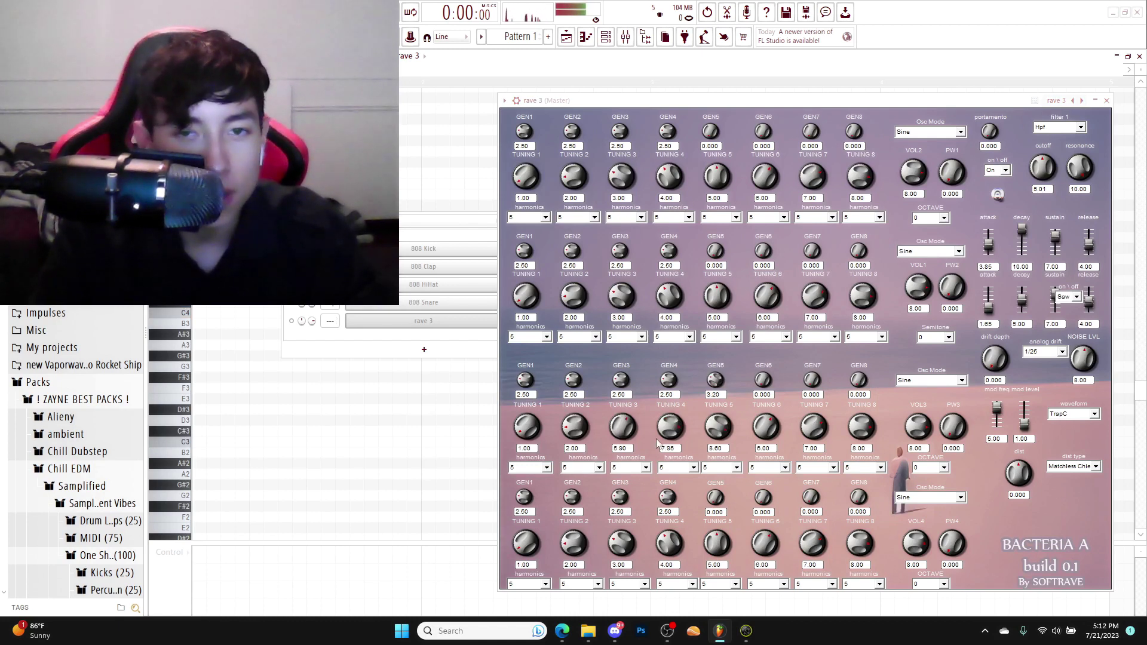
- Set the third and fourth generators' harmonics to 25 and 19, and change the fifth's
left_click(641, 467)
left_click(626, 489)
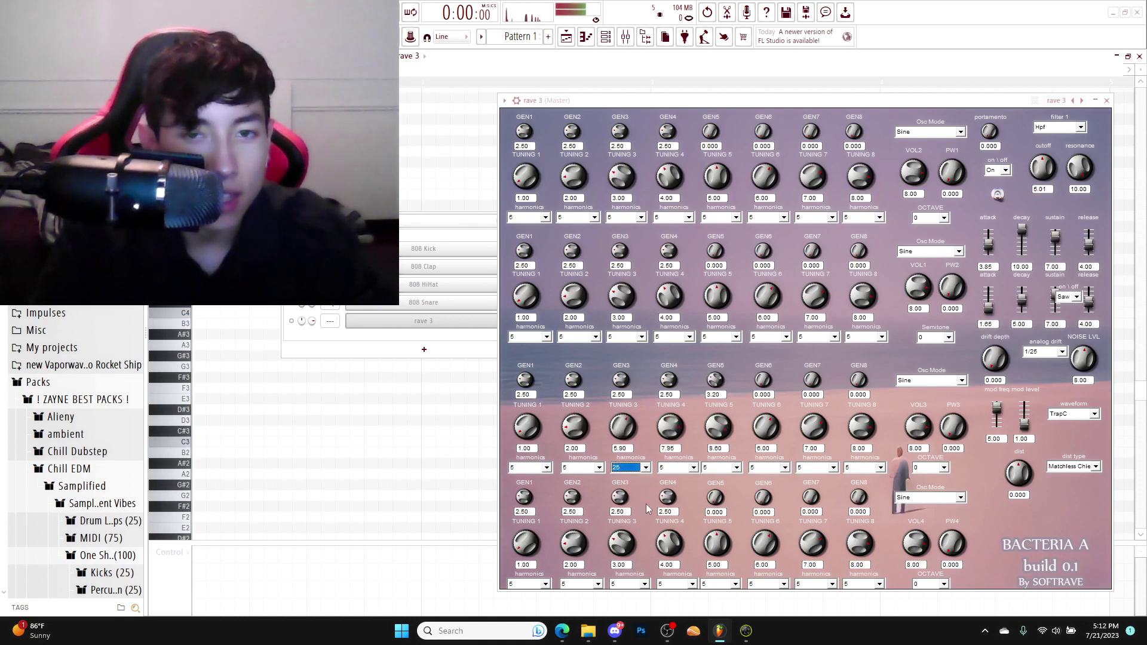
left_click(692, 468)
scroll(675, 517, "down", 3)
left_click(676, 518)
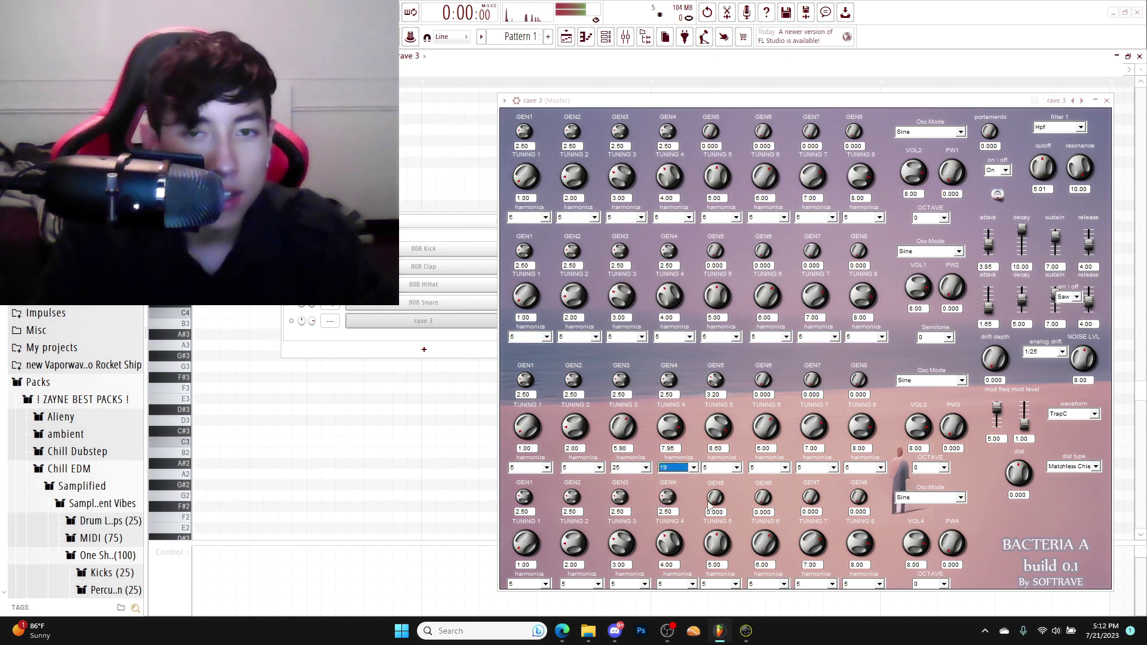
left_click(736, 468)
left_click(717, 484)
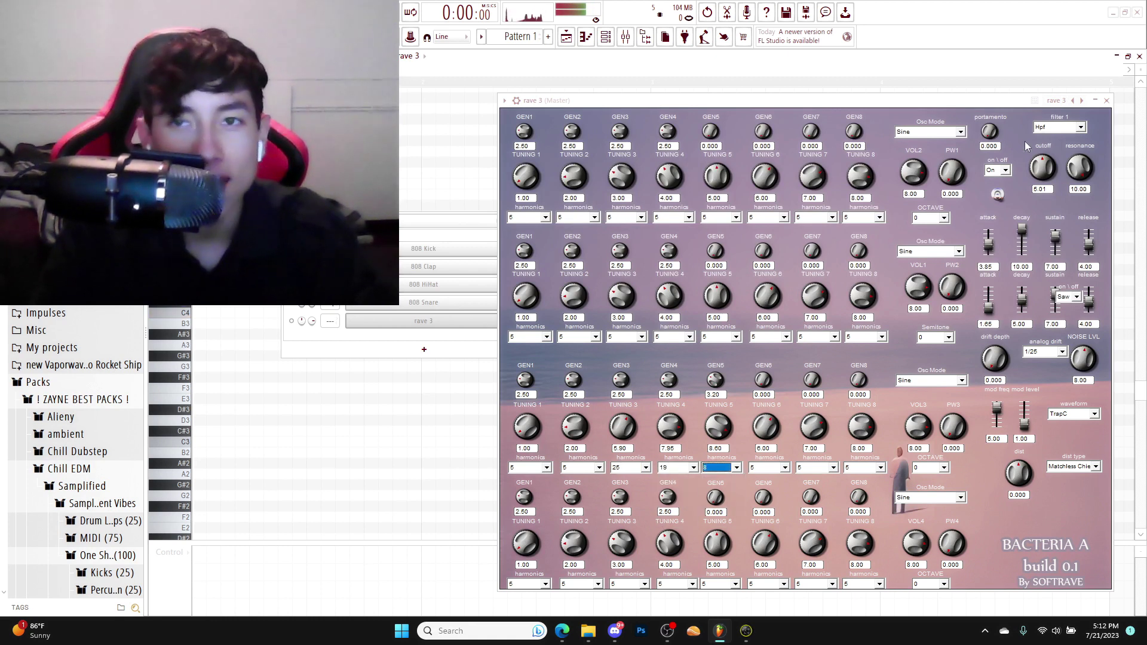
- Load the 40 preset and set generators four, five and six harmonics to 43, 45 and 44
left_click(1082, 100)
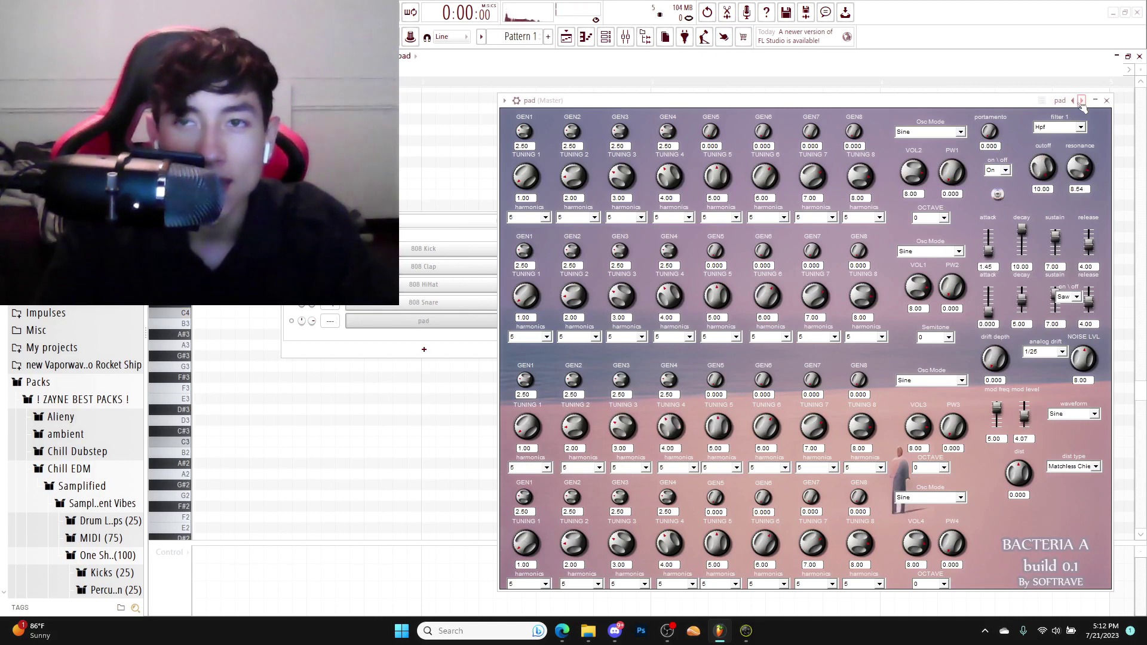
left_click(681, 218)
left_click(670, 264)
left_click(734, 218)
left_click(717, 263)
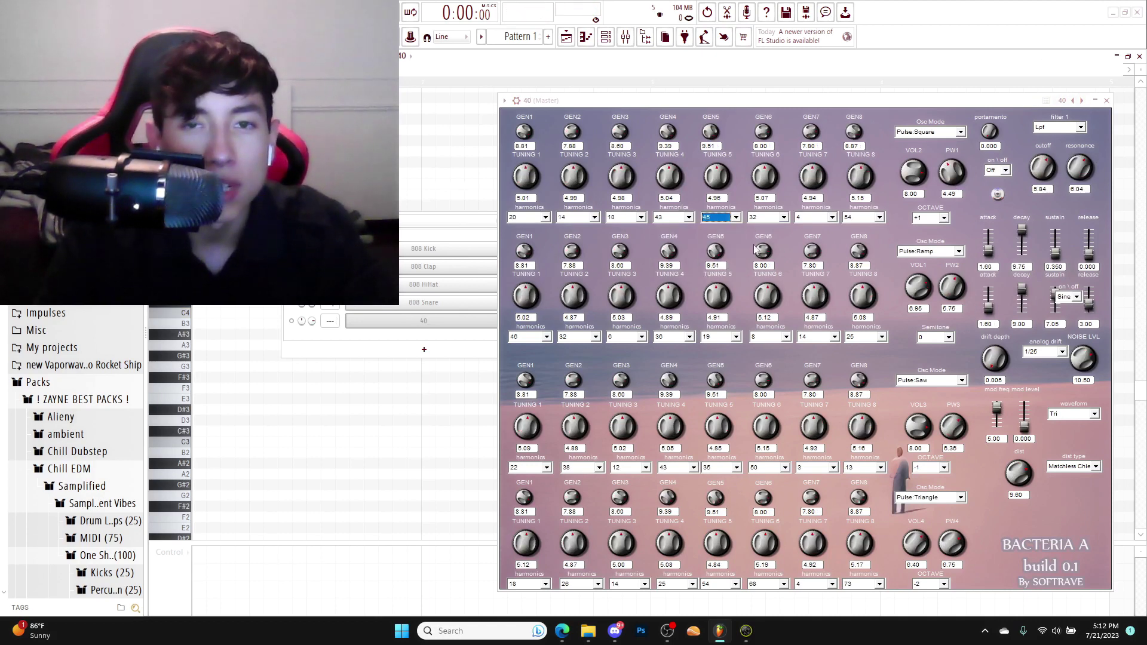
left_click(783, 218)
left_click(761, 266)
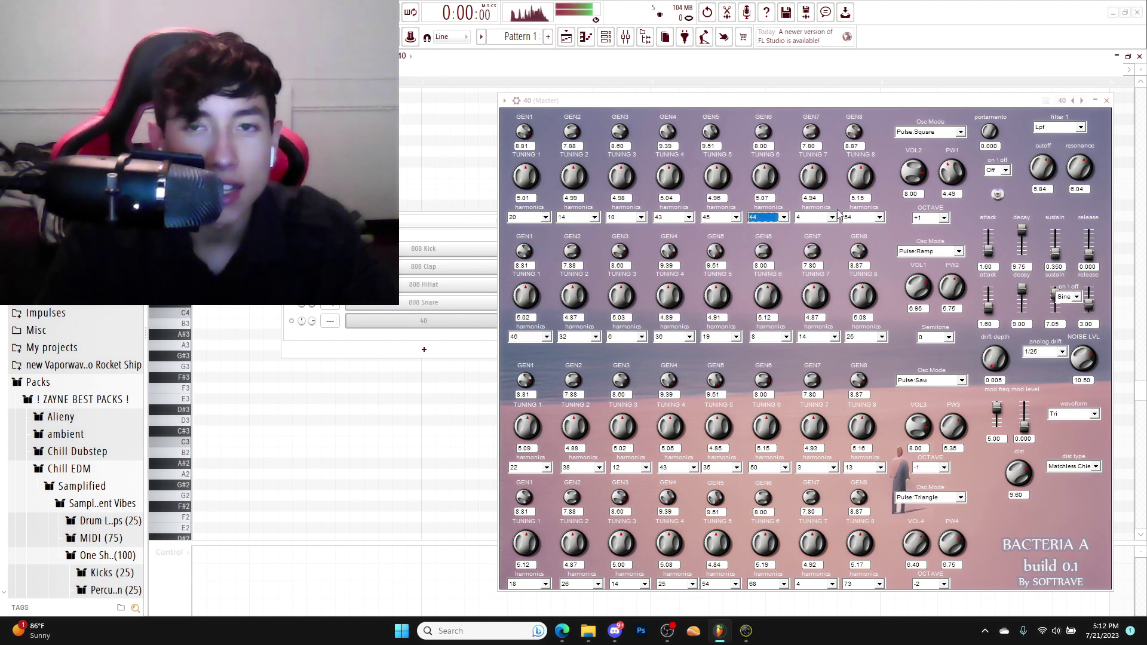
- Raise oscillator volume to 10.00; set shapes to Pulse:Square with wider width, Saw and Soft Ramp
left_click_drag(918, 286, 927, 252)
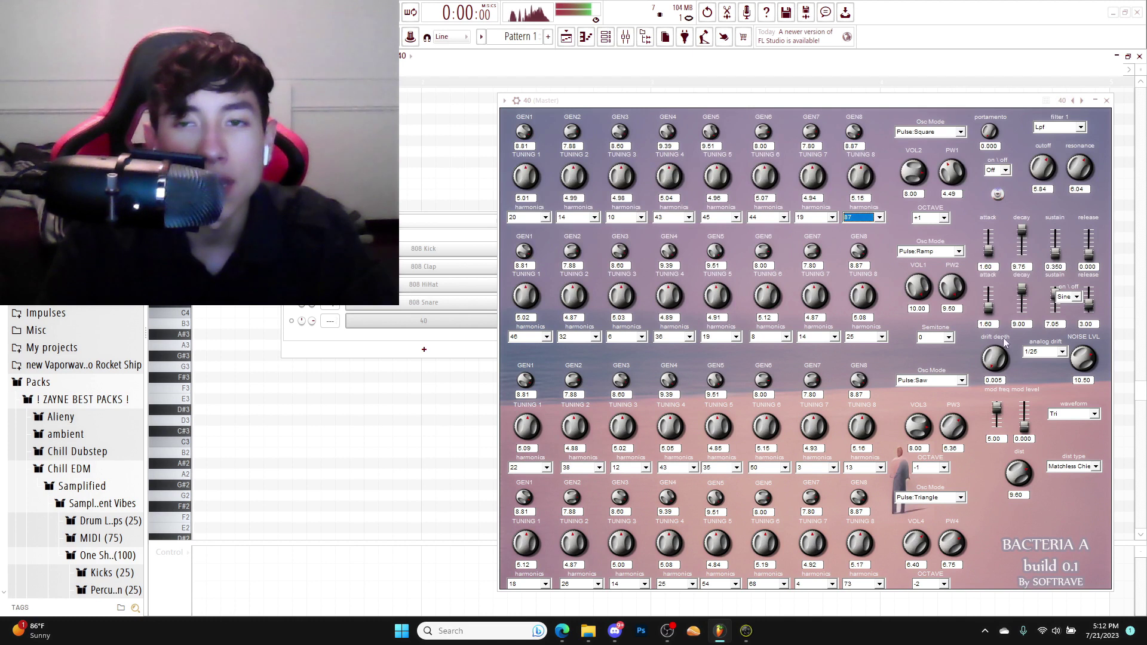
left_click(959, 381)
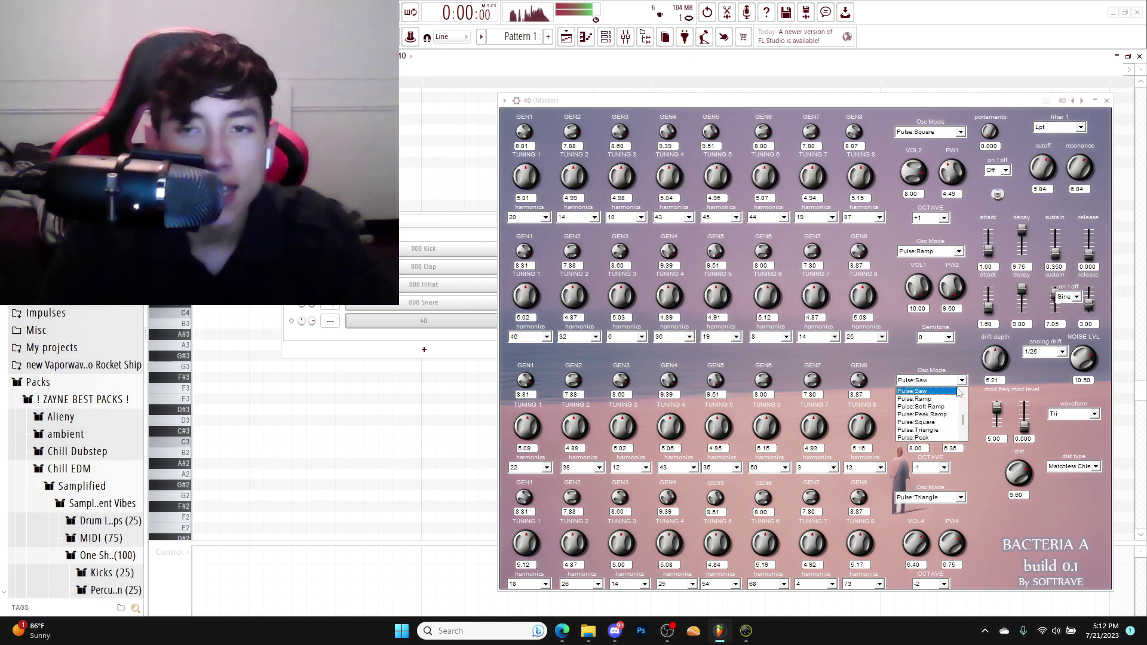
left_click(942, 426)
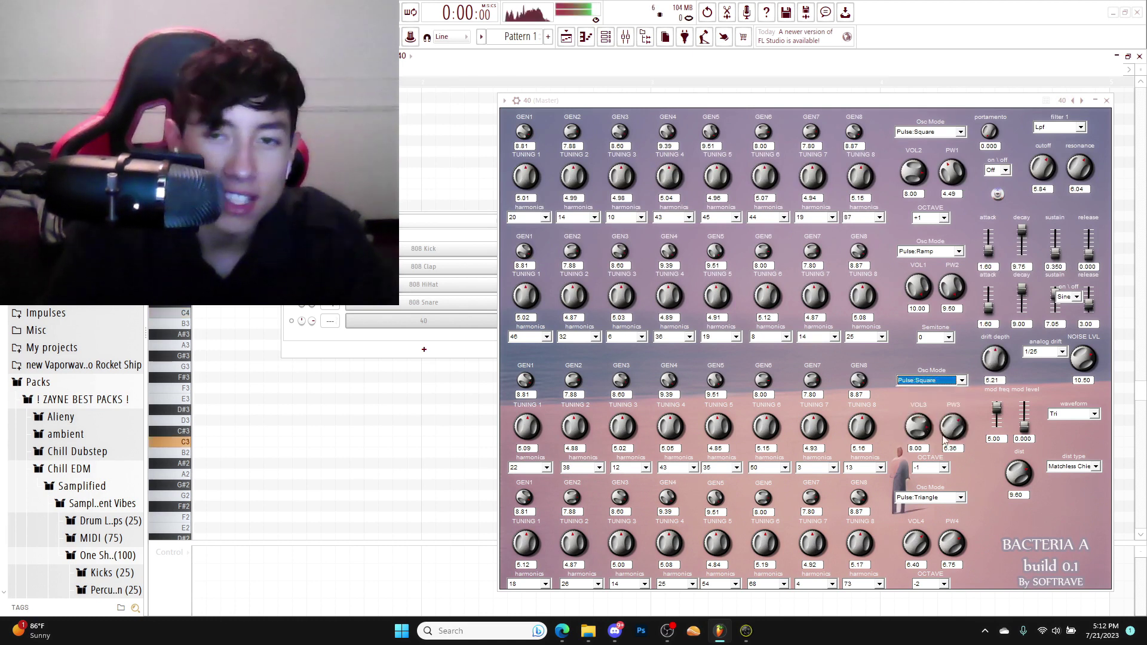
left_click_drag(942, 426, 960, 402)
scroll(954, 423, "up", 2)
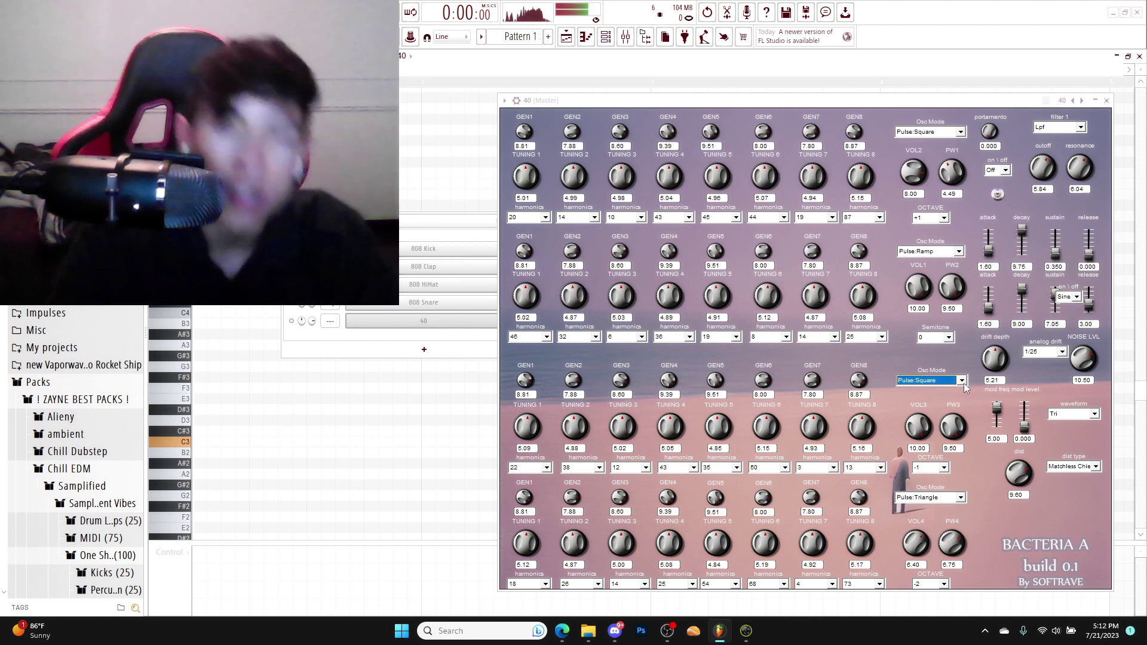
left_click(932, 132)
scroll(932, 166, "down", 3)
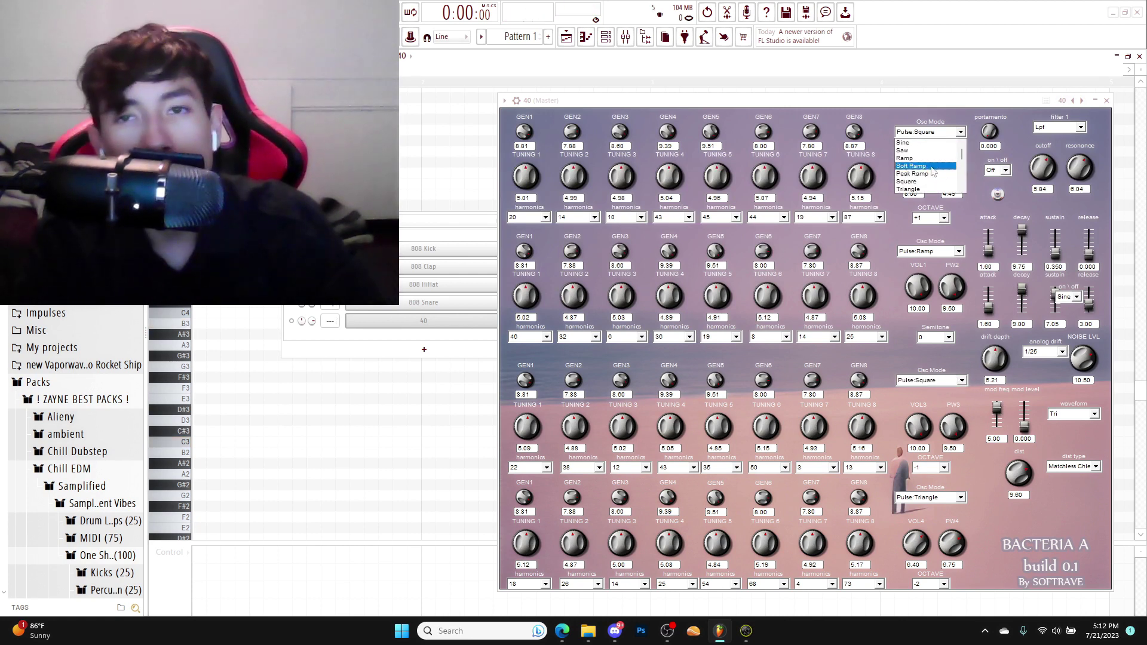
left_click(905, 149)
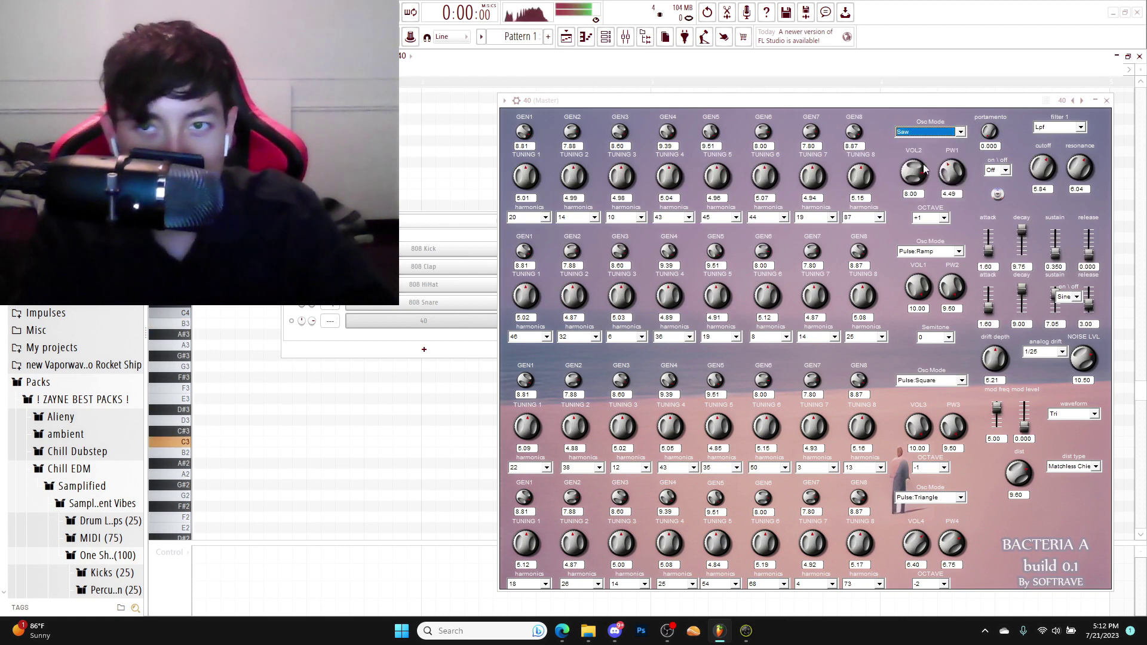
left_click(932, 251)
left_click(923, 270)
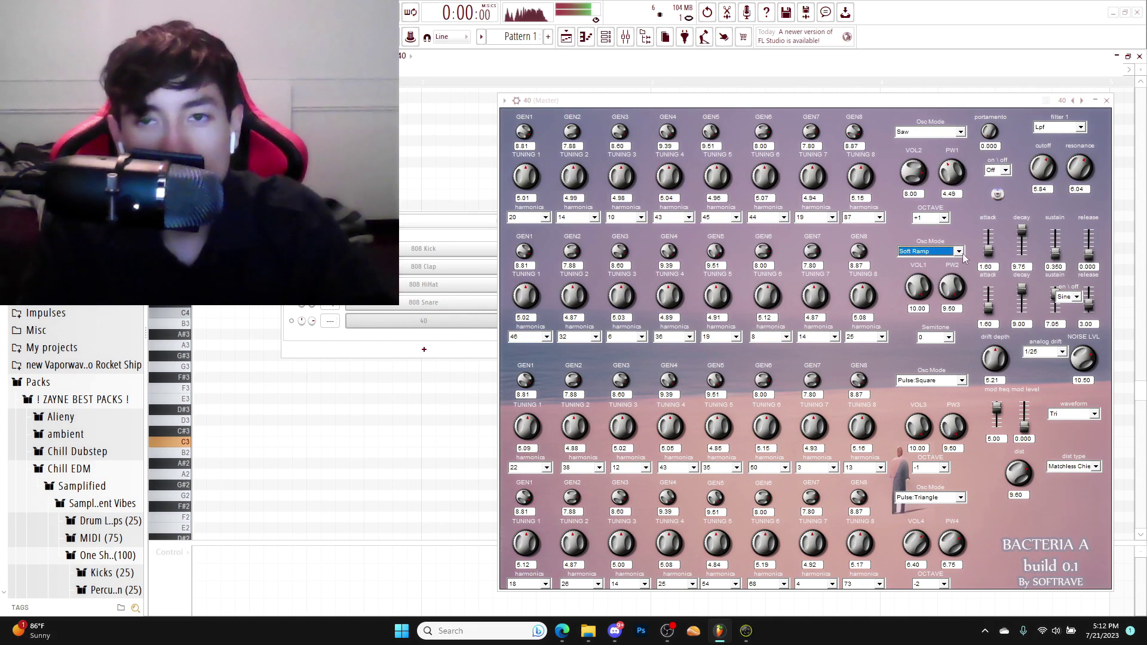
- Set filter cutoff to 3.89, generator 8 tuning to 7.30, drift depth 8.46, noise 15.00
key("F9")
left_click_drag(1041, 168, 1041, 206)
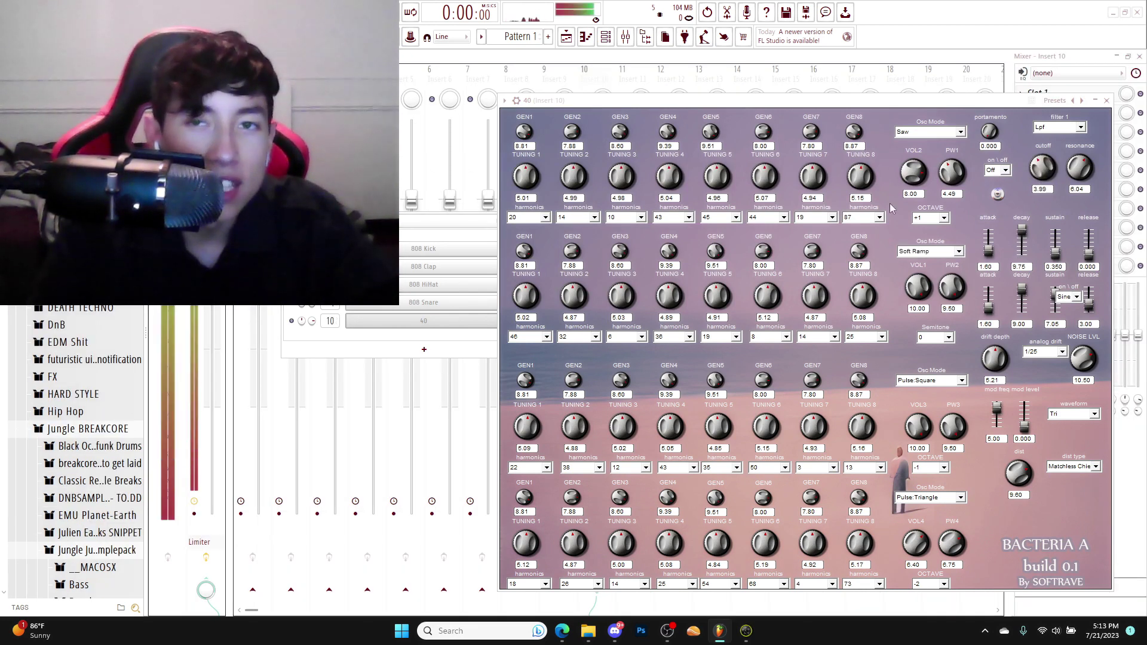
left_click_drag(859, 176, 887, 206)
left_click_drag(995, 359, 995, 336)
left_click_drag(1083, 359, 1086, 325)
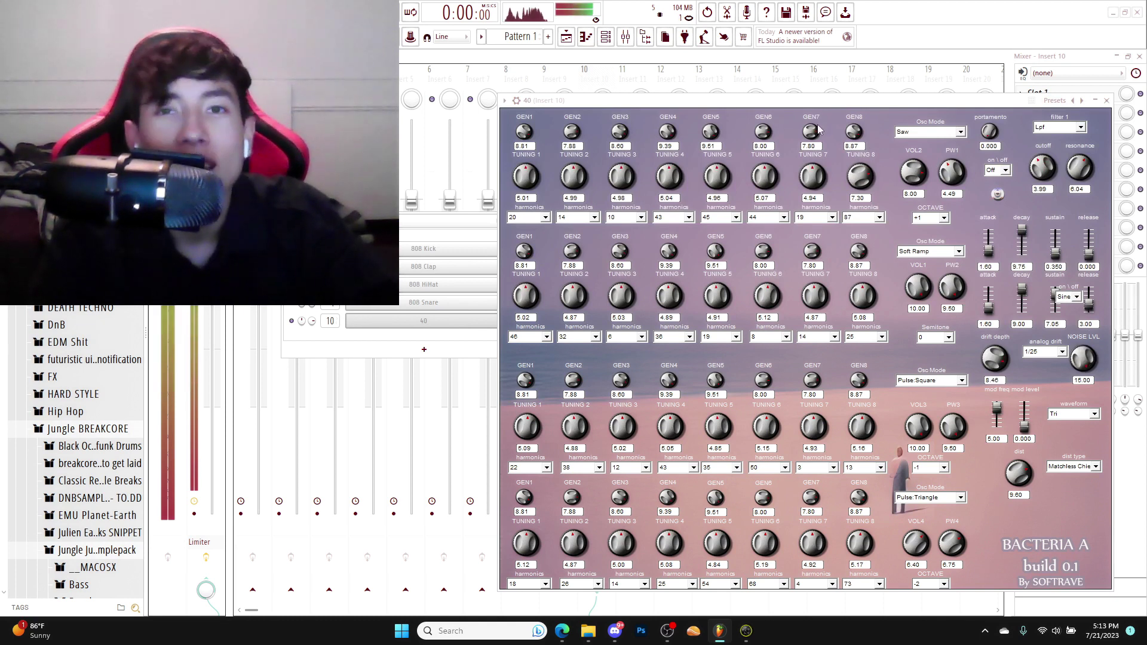
- Add the Ambiance Control reverb to the synth's mixer track and lower its dry level
mouse_move(950, 101)
left_mouse_down()
mouse_move(507, 201)
mouse_move(487, 144)
left_mouse_up()
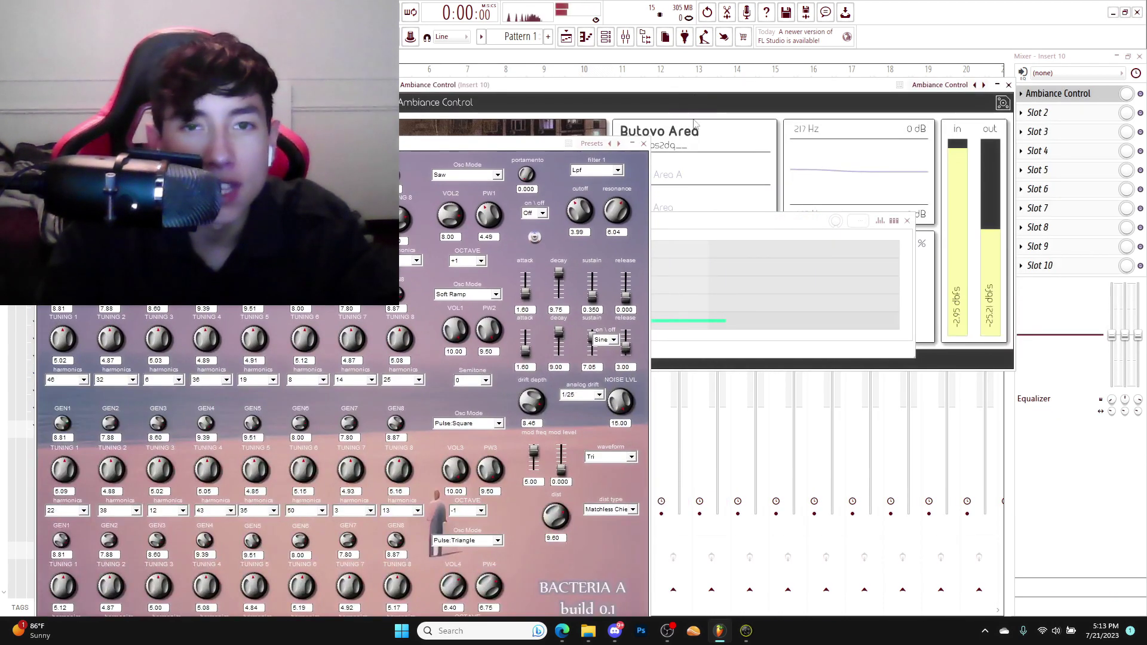
left_click(1002, 103)
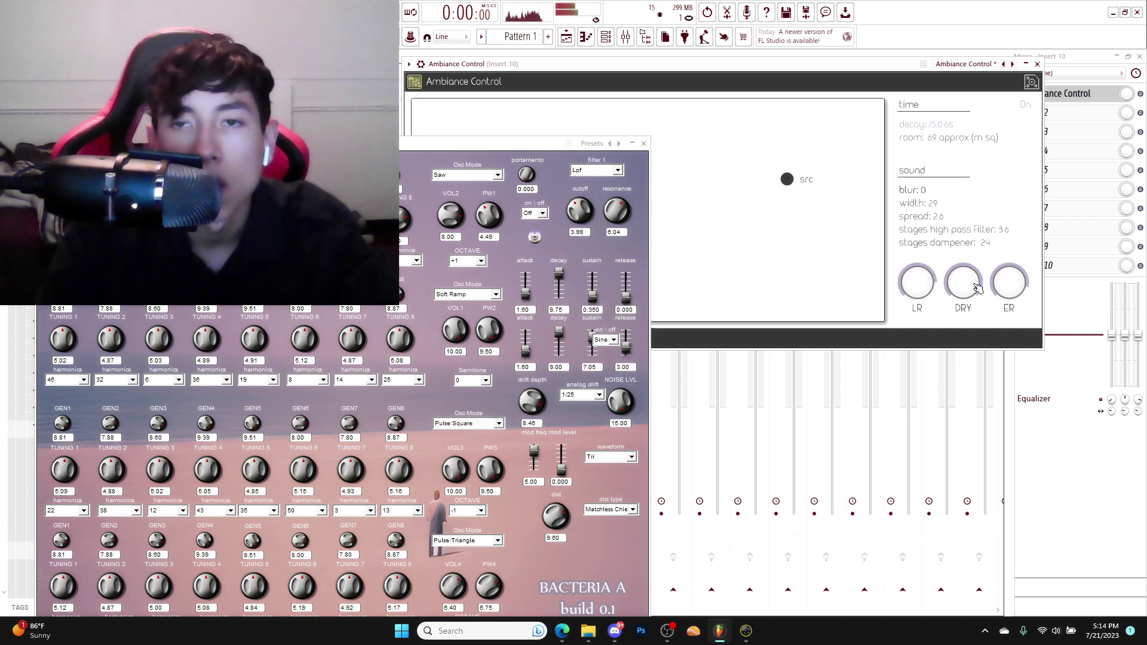
left_click_drag(975, 287, 971, 288)
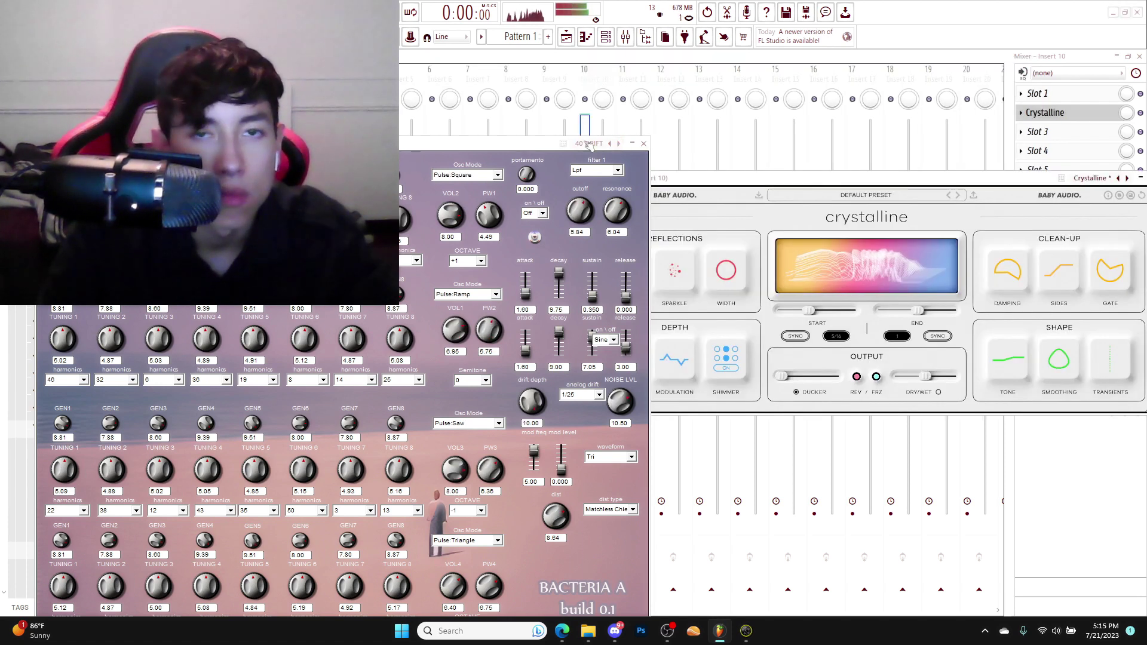
- Load the rave 3 patch into the synth and move the Crystalline window aside
left_click(616, 145)
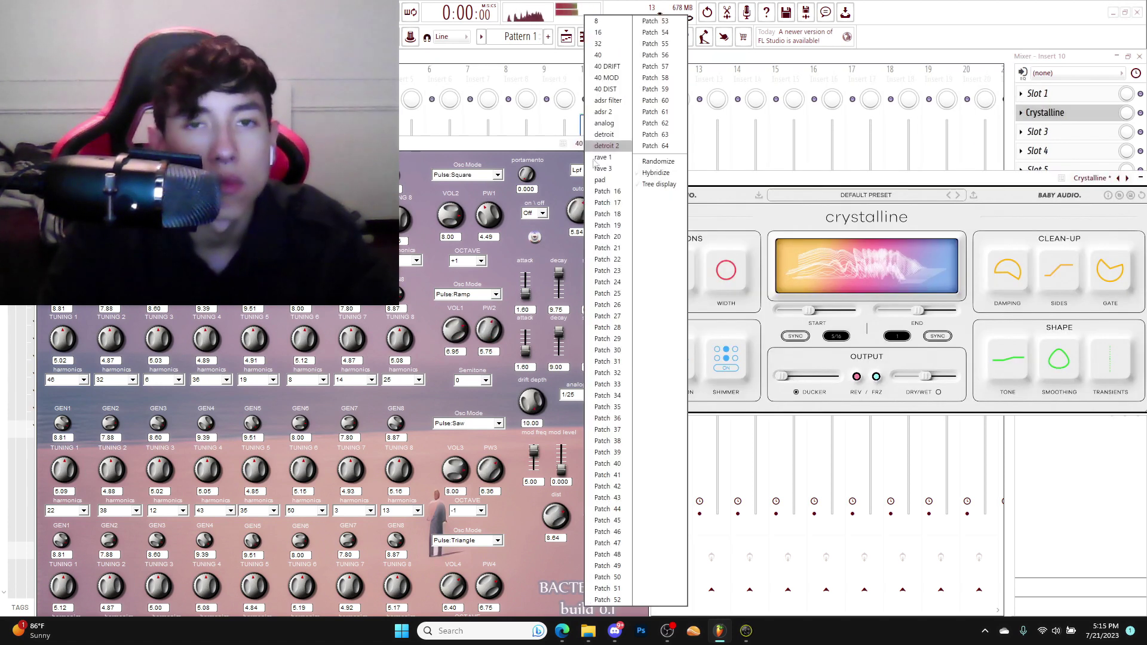
left_click(598, 170)
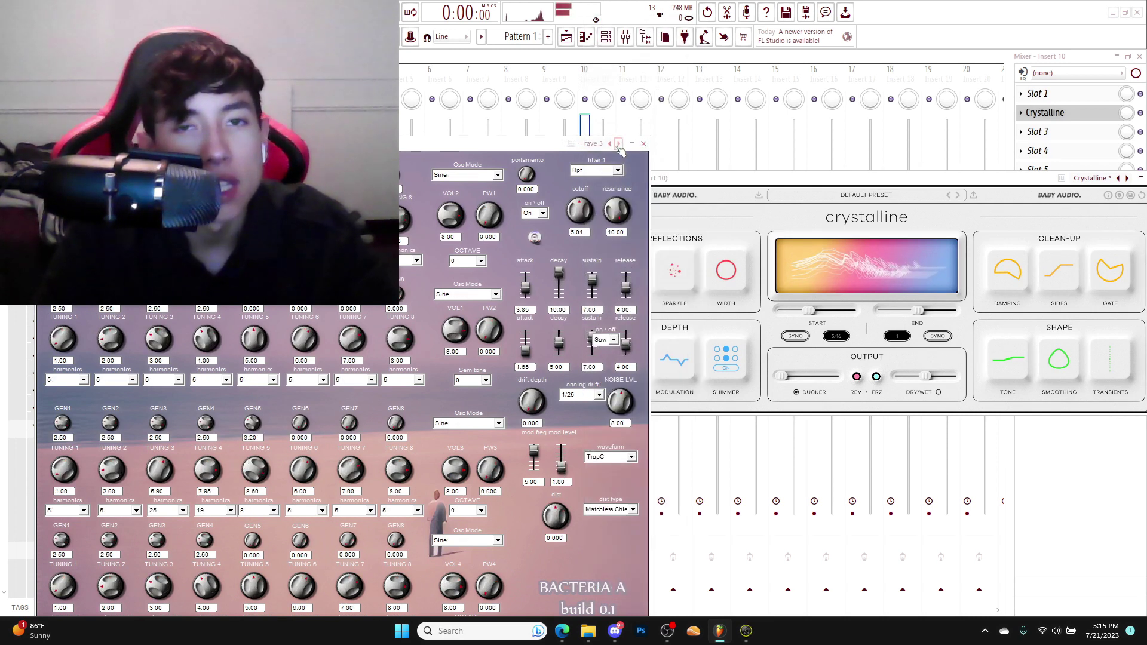
left_click_drag(983, 179, 833, 176)
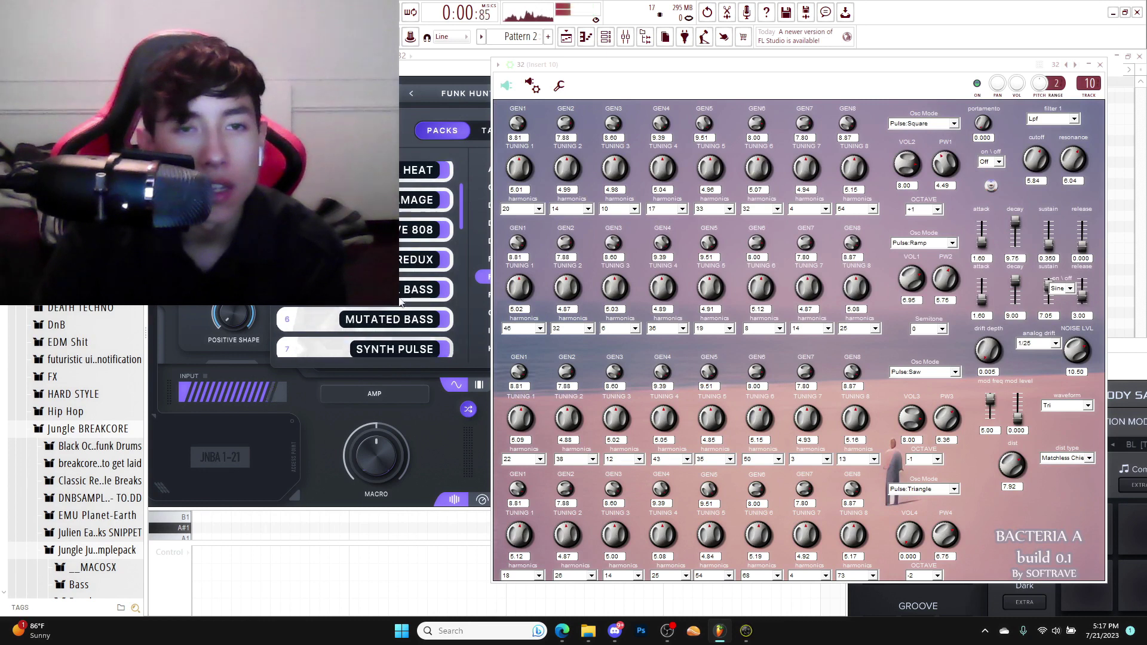
scroll(405, 342, "down", 2)
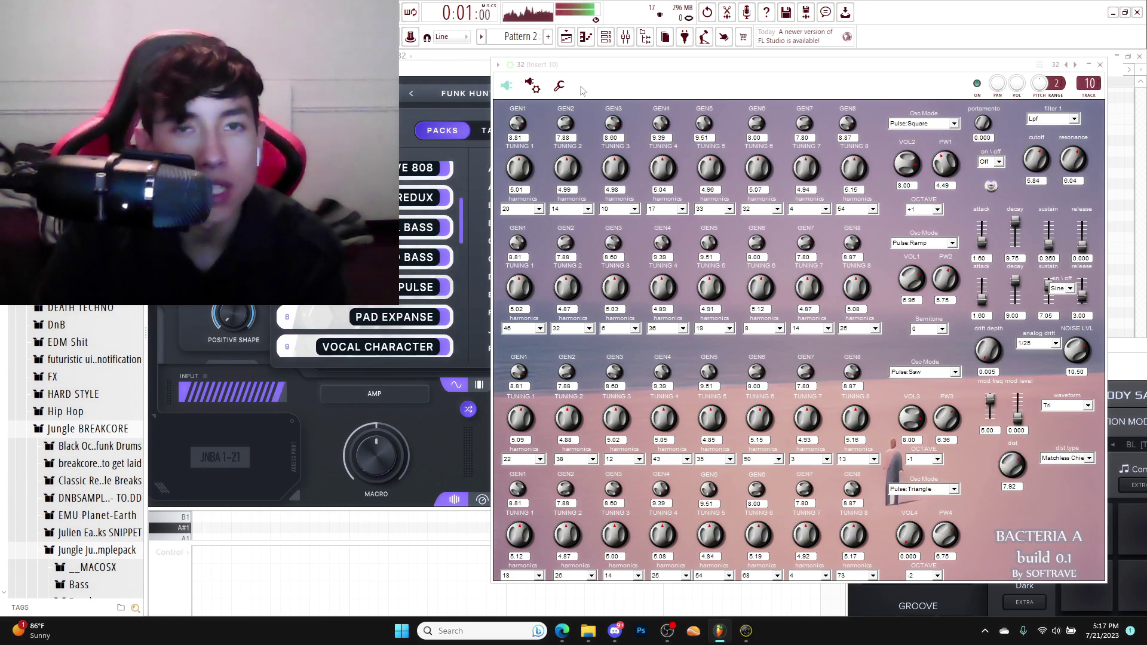
- Load Resonant Tube in Rift, then reopen Bacteria A and centre its window
left_click(1097, 68)
left_click(784, 350)
scroll(780, 358, "down", 1)
left_click(774, 359)
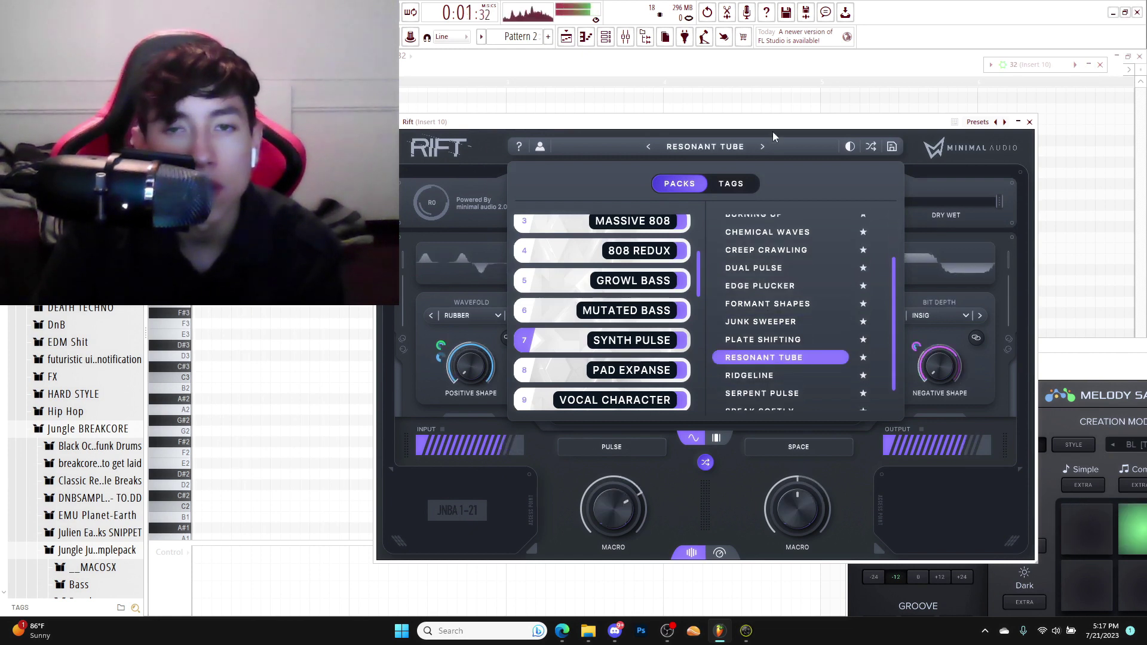
left_click(1030, 65)
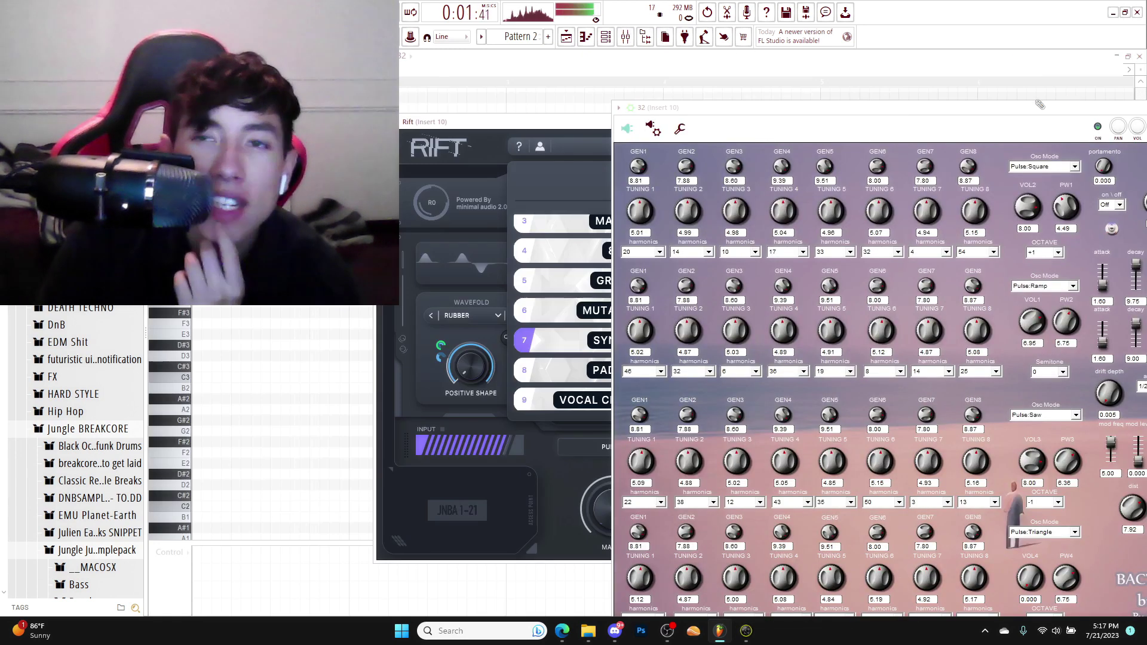
left_click_drag(1032, 106, 792, 229)
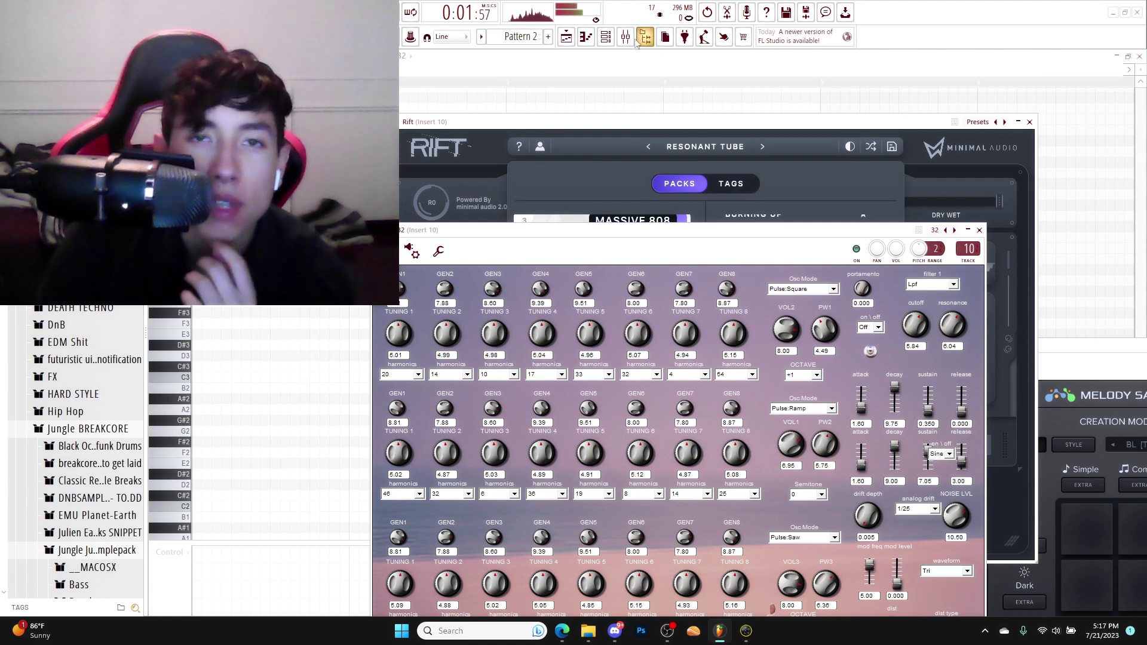
- Turn portamento on, keep the top oscillator at +1 octave, and rebalance the oscillator volumes
left_click(630, 40)
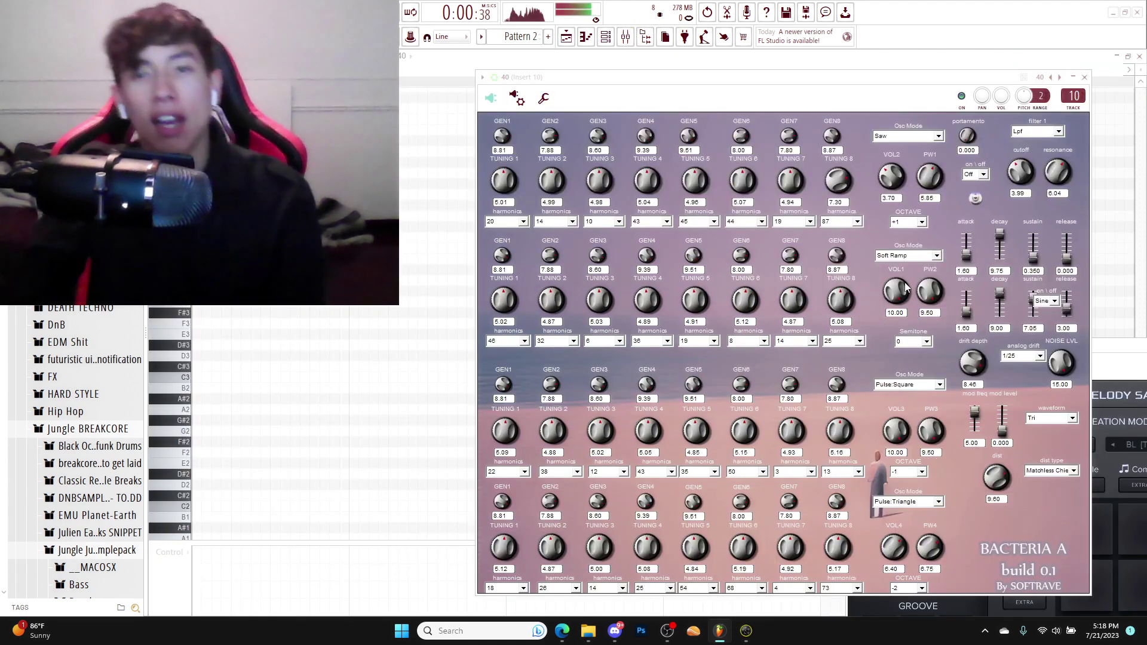
left_click_drag(907, 288, 906, 305)
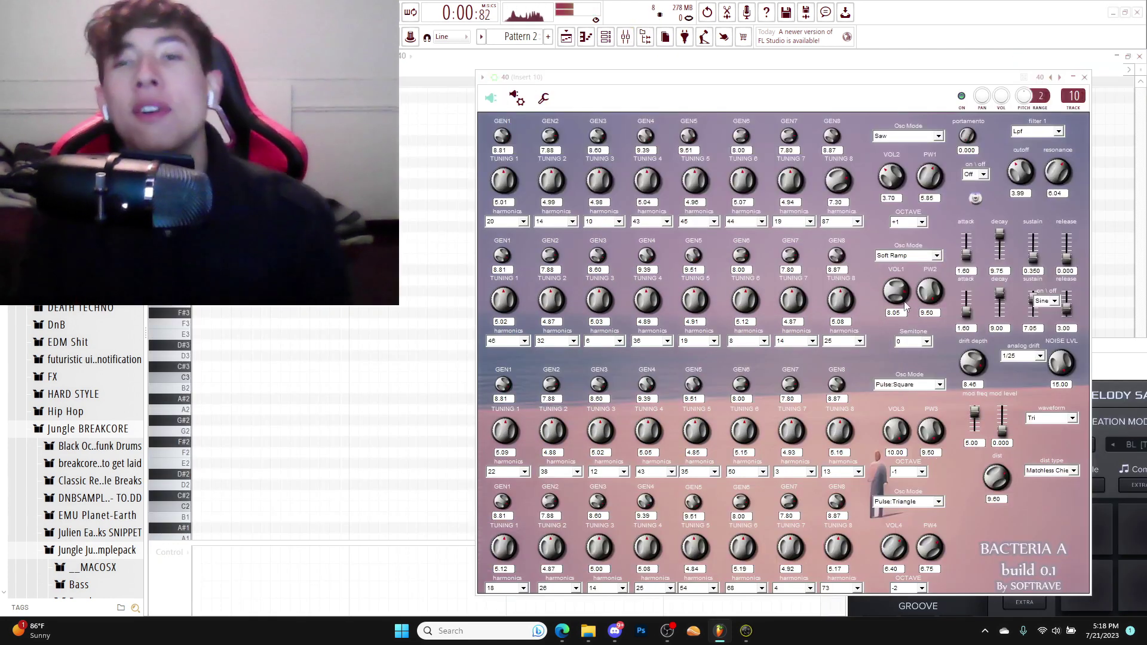
left_click(982, 174)
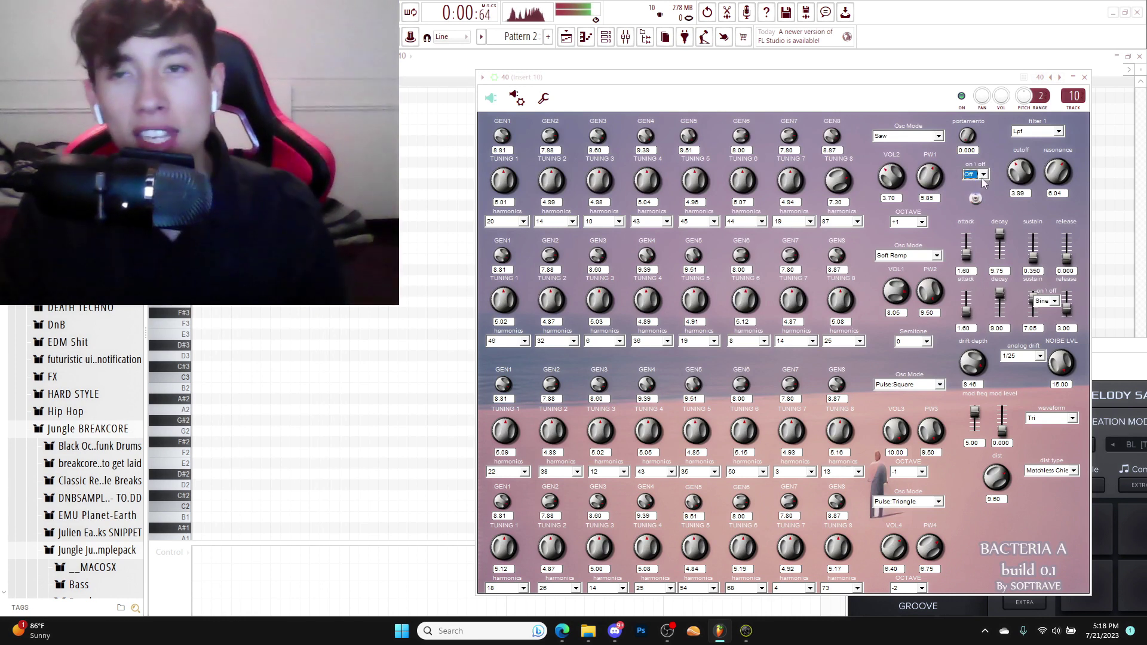
left_click(983, 174)
left_click(914, 222)
left_click(903, 241)
left_click_drag(892, 177, 891, 157)
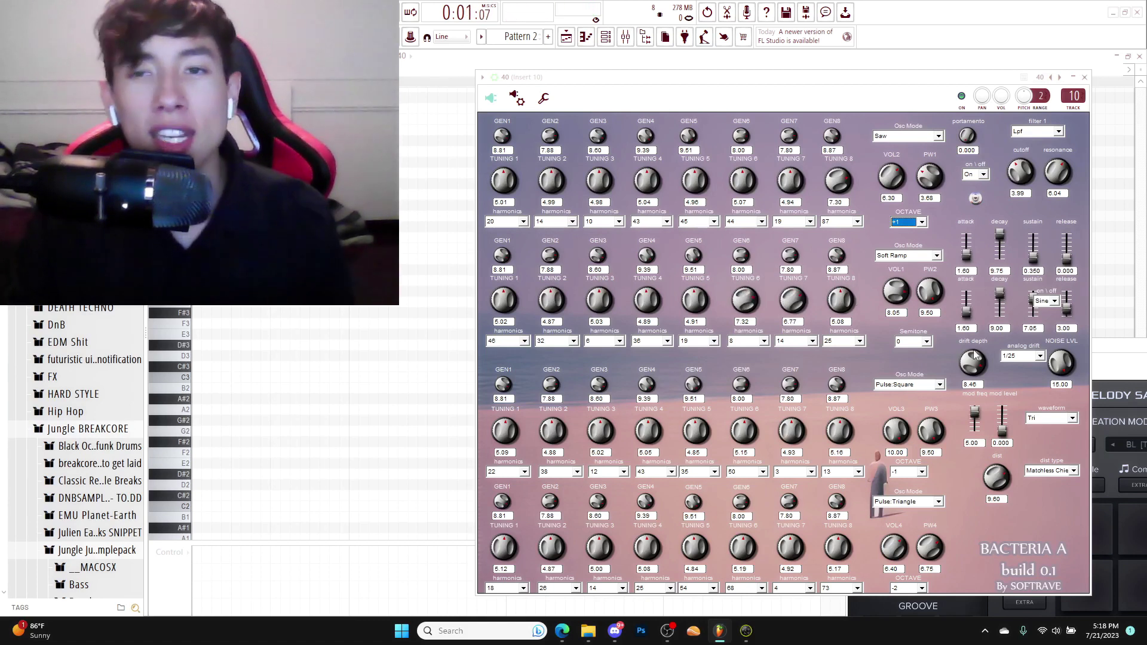
- Reduce drift depth, raise mod level, lower noise, shorten envelope 2 decay, raise envelope 1 sustain
mouse_move(971, 358)
left_mouse_down()
mouse_move(975, 430)
mouse_move(1002, 412)
left_mouse_up()
left_click_drag(1060, 361, 1060, 375)
left_click_drag(1067, 311, 1028, 337)
left_click_drag(998, 301, 1016, 324)
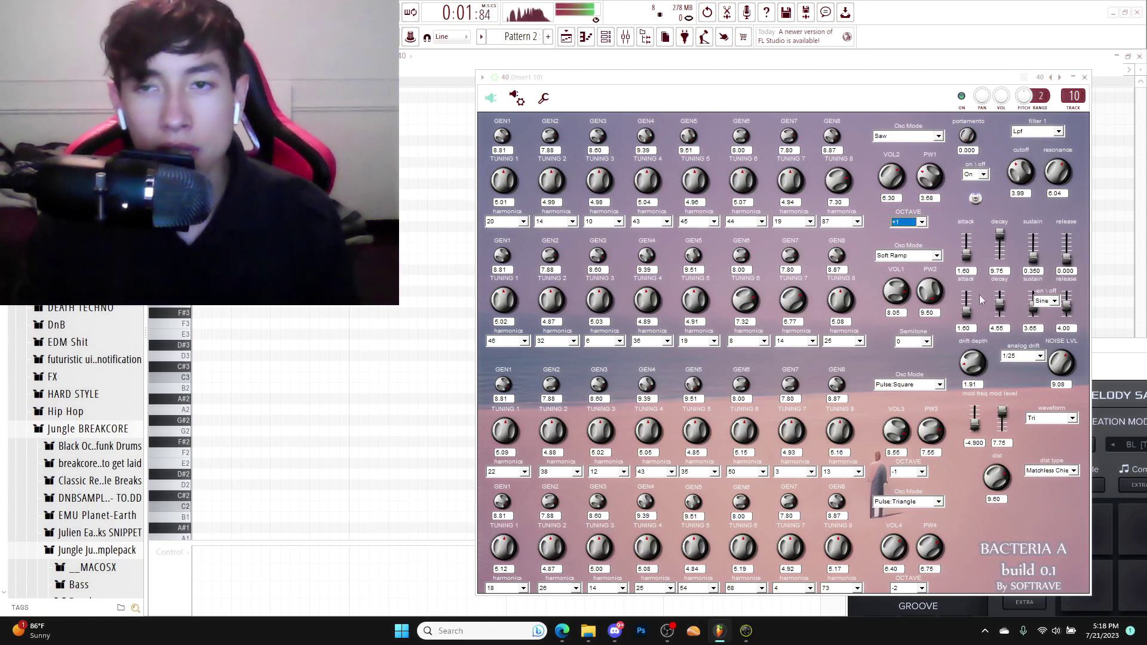
left_click(1044, 299)
mouse_move(1033, 251)
left_mouse_down()
mouse_move(1033, 239)
mouse_move(999, 249)
mouse_move(1021, 268)
left_mouse_up()
- Open up the filter cutoff and add a long portamento glide
left_click_drag(1024, 173, 1072, 175)
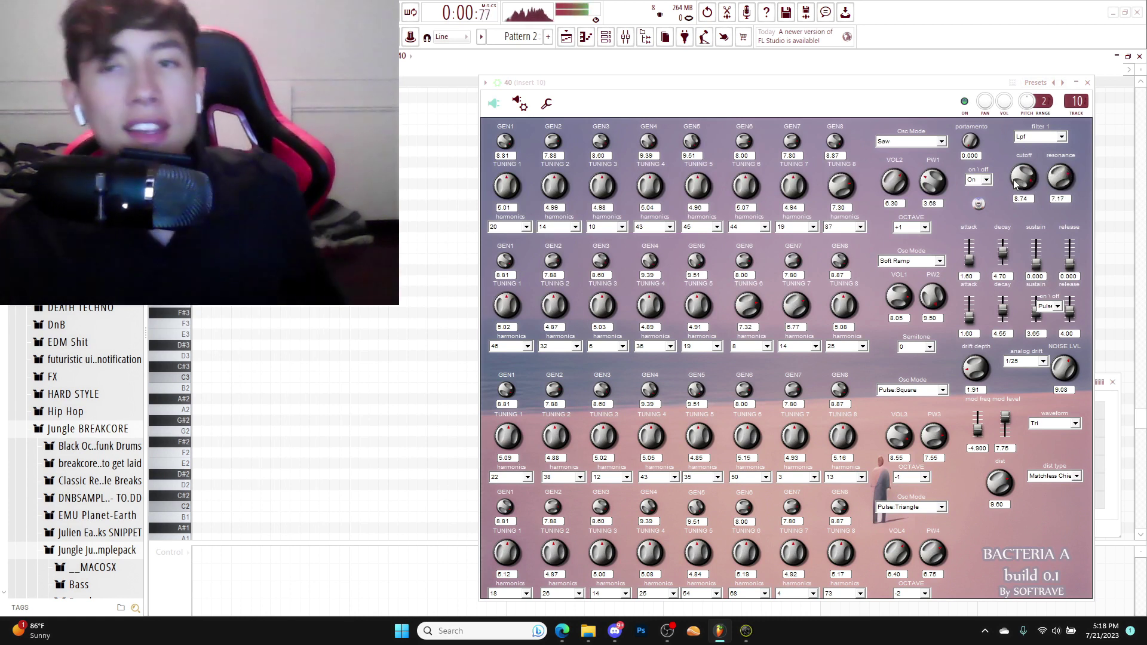
left_click(977, 179)
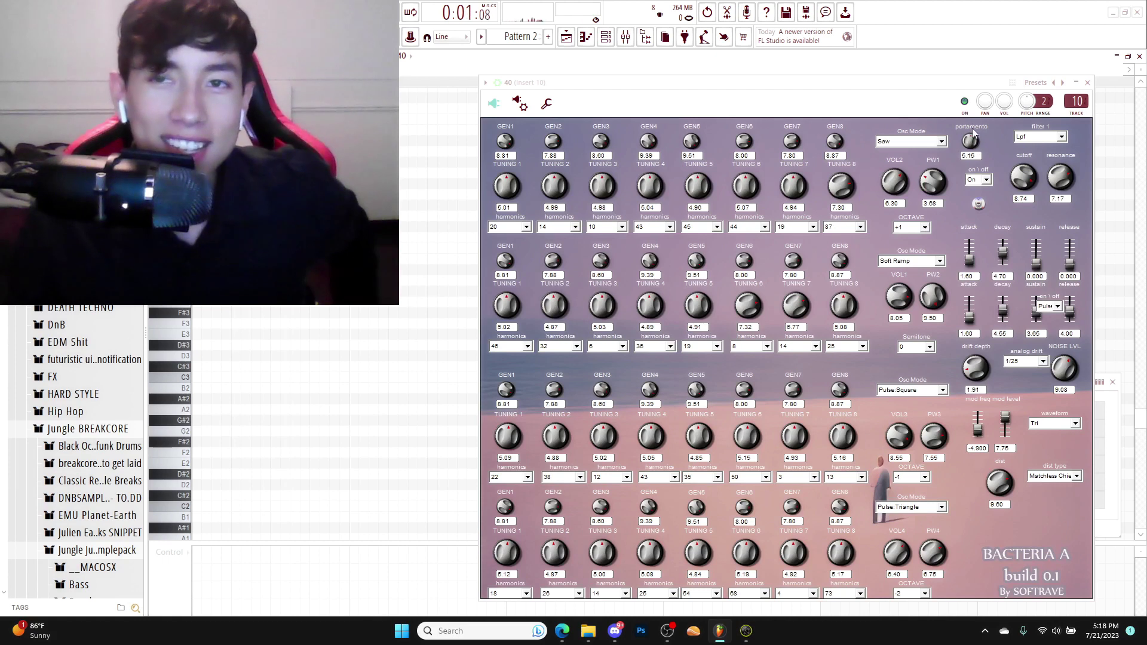
left_click_drag(978, 140, 1043, 598)
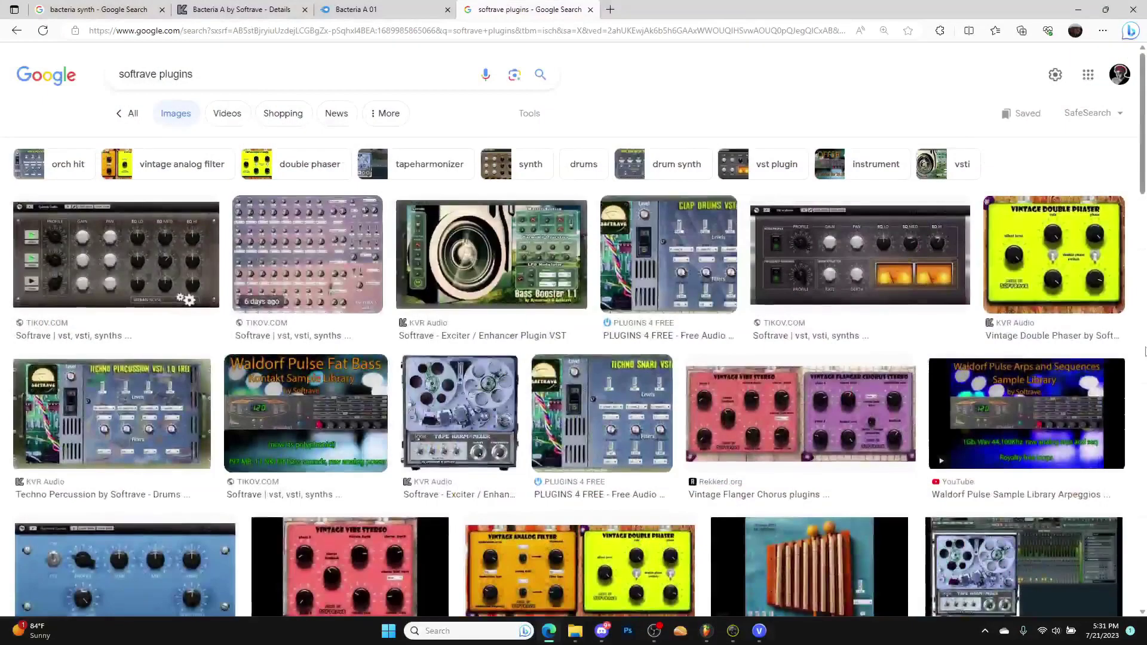
scroll(574, 358, "down", 2)
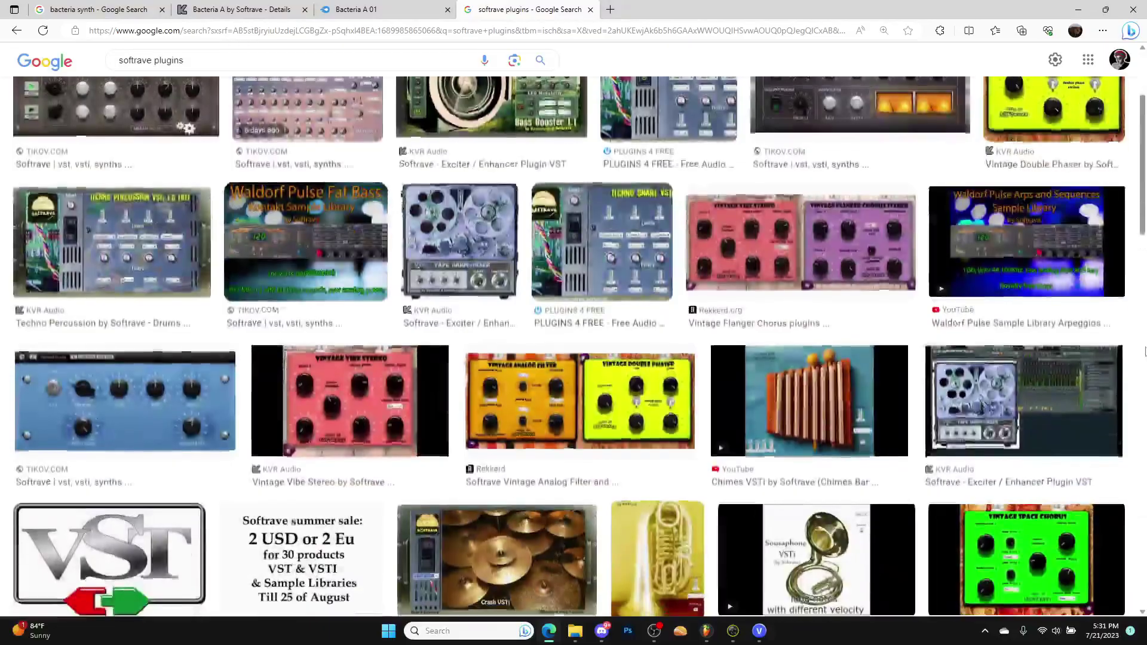
scroll(574, 359, "down", 2)
scroll(573, 359, "down", 2)
scroll(573, 359, "down", 3)
scroll(574, 359, "down", 3)
scroll(574, 359, "down", 3)
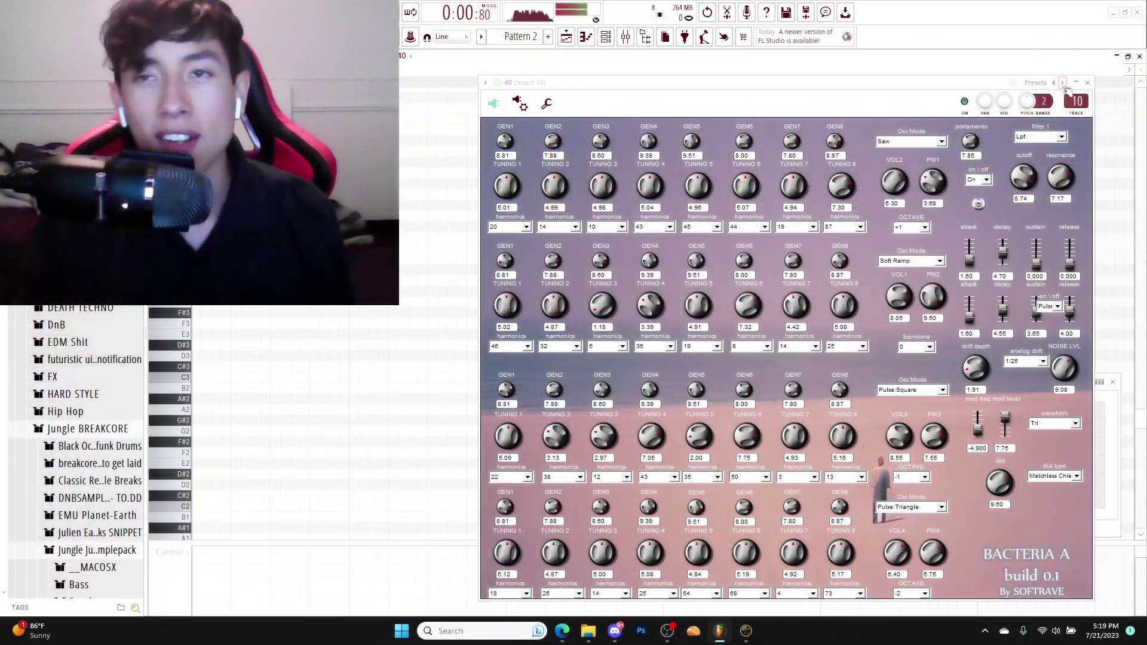
- Load 40 DRIFT and turn down both oscillator volumes
left_click(1063, 82)
left_click_drag(901, 191, 901, 219)
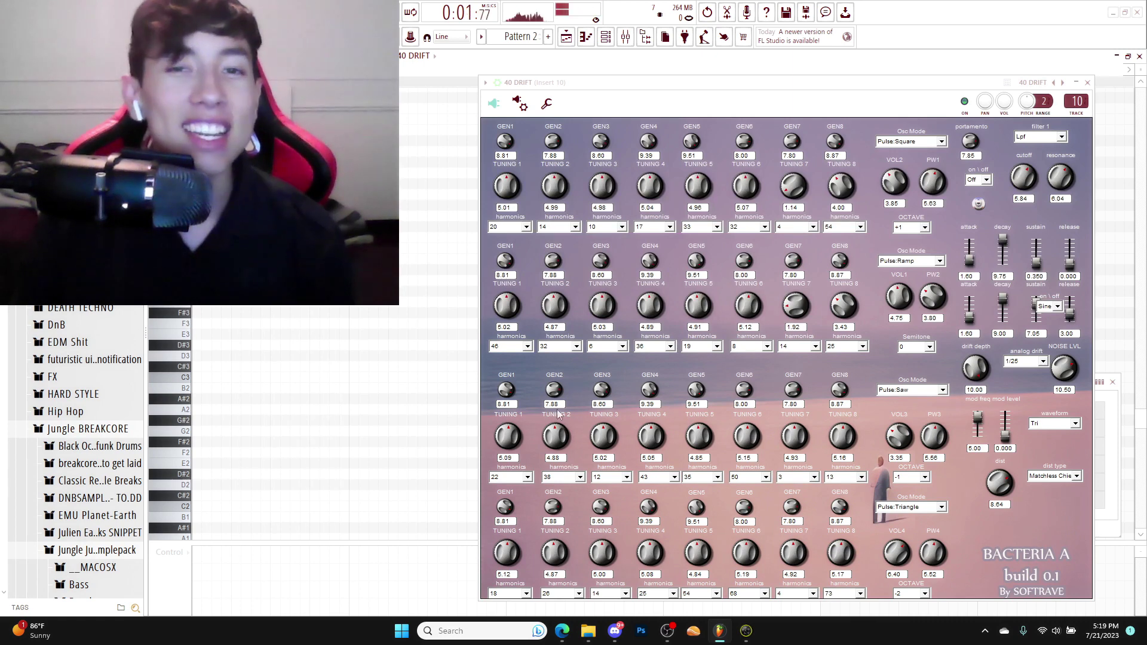
- Load the next preset and raise the tuning of partials GEN1 through GEN4
left_click(1062, 82)
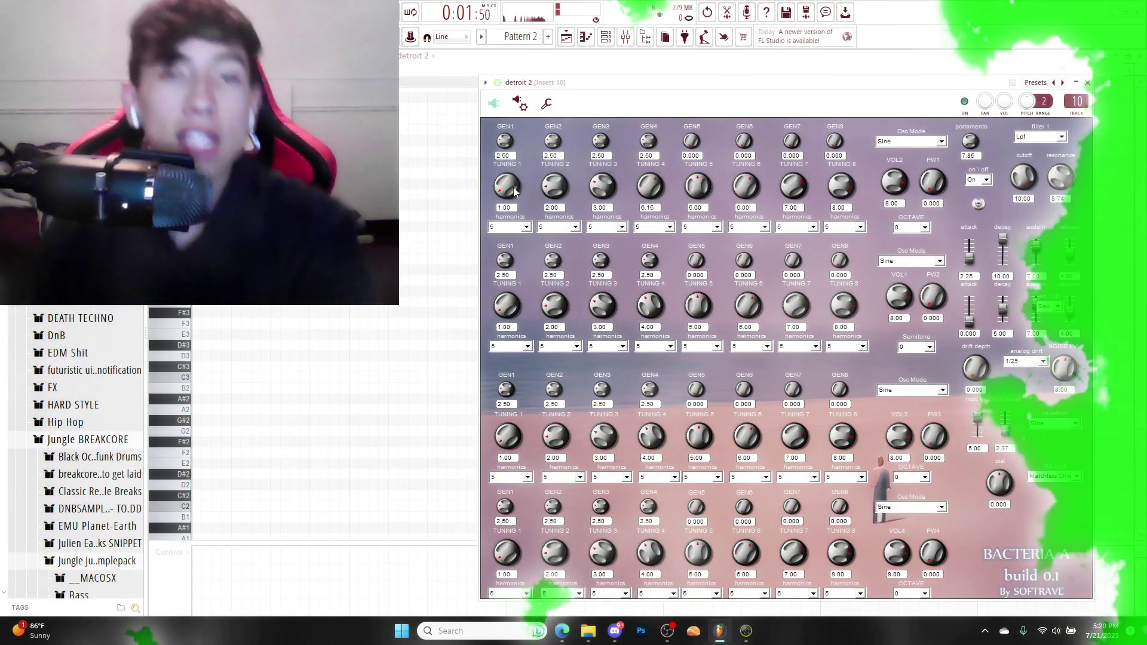
left_click_drag(514, 187, 513, 152)
left_click_drag(554, 185, 554, 152)
left_click_drag(602, 186, 601, 152)
left_click_drag(650, 186, 663, 146)
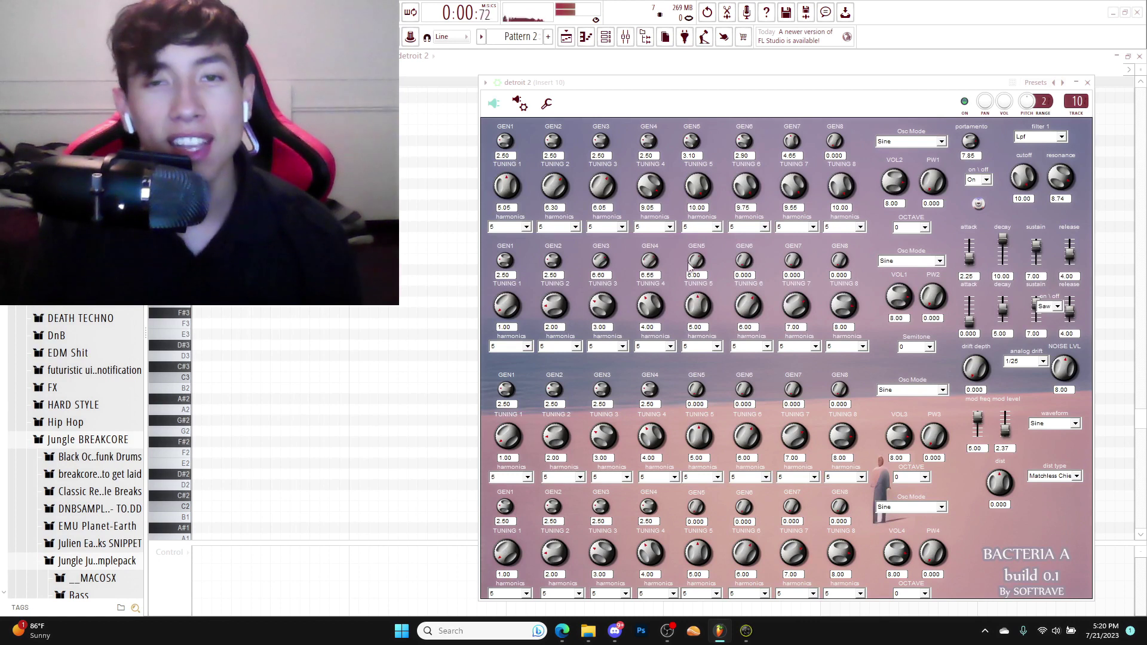
- Retune GEN5 and GEN6, raise drift depth and mod level, and lengthen envelope 2 attack
mouse_move(697, 273)
left_mouse_down()
mouse_move(697, 260)
mouse_move(752, 239)
left_mouse_up()
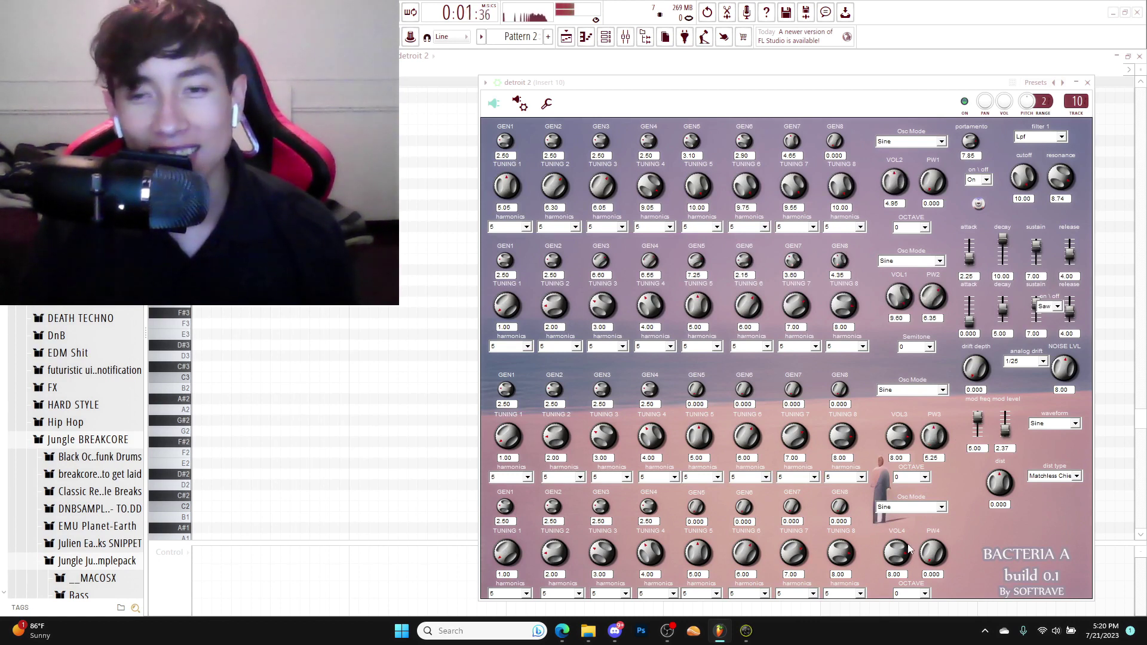
left_click_drag(977, 419, 980, 363)
left_click_drag(969, 314, 970, 320)
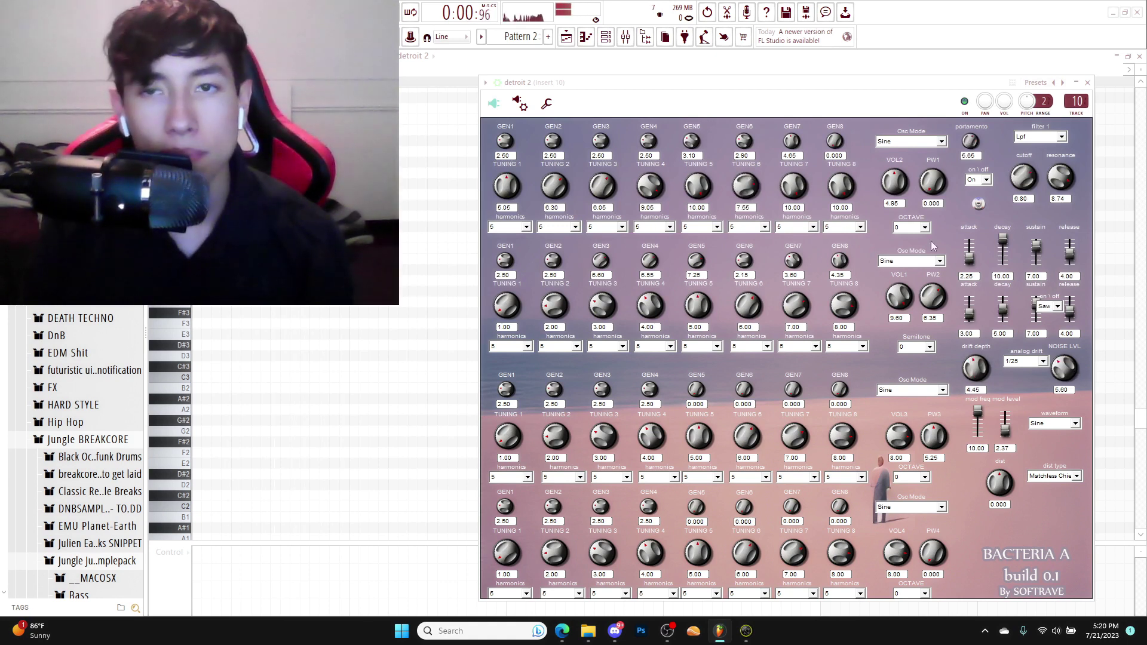
- Set the second and first oscillators to Soft Ramp and the third to Cluster2
left_click(941, 262)
left_click(942, 310)
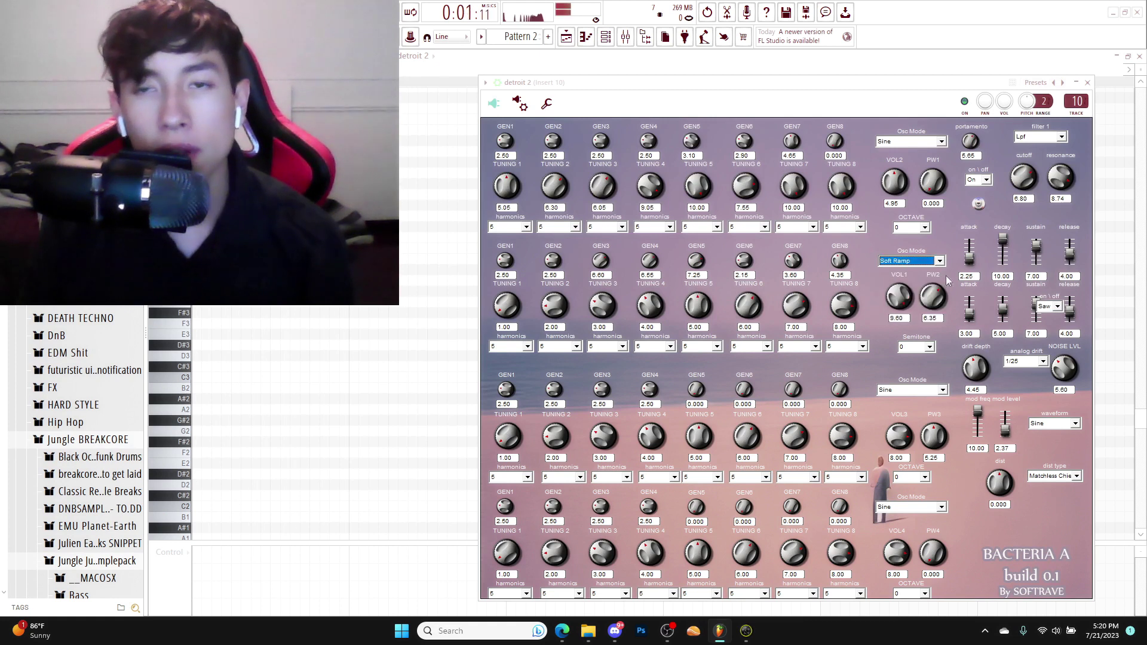
left_click(941, 392)
left_click(896, 437)
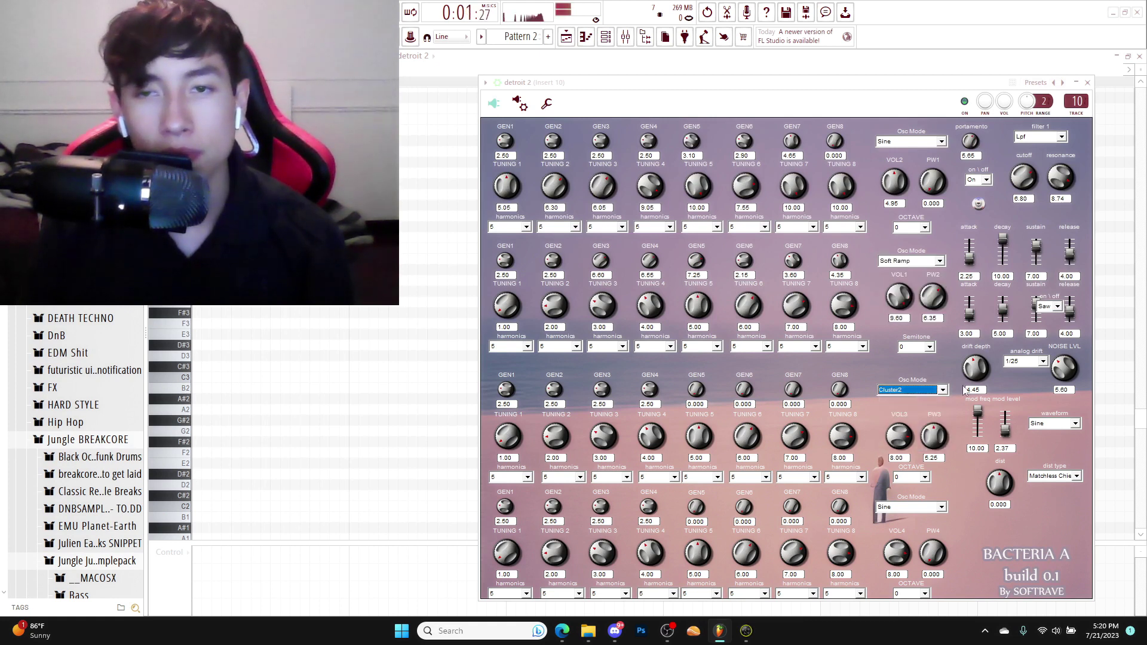
left_click(941, 142)
left_click(937, 183)
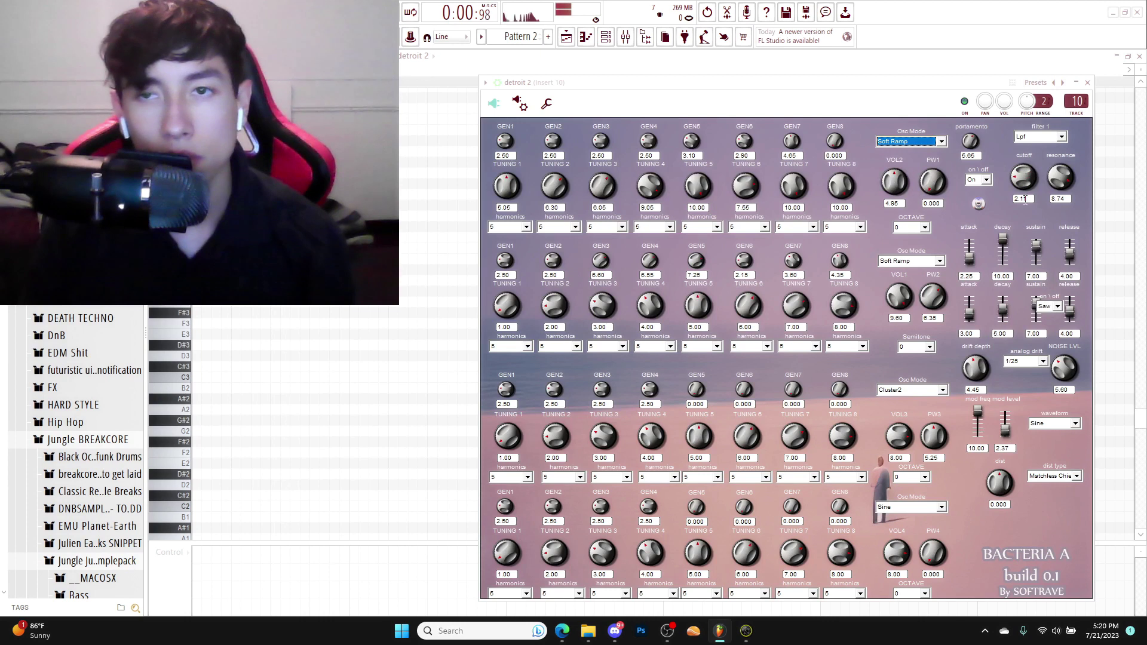
- Switch the filter type to Notch and raise its resonance
left_click(1061, 137)
left_click(1026, 176)
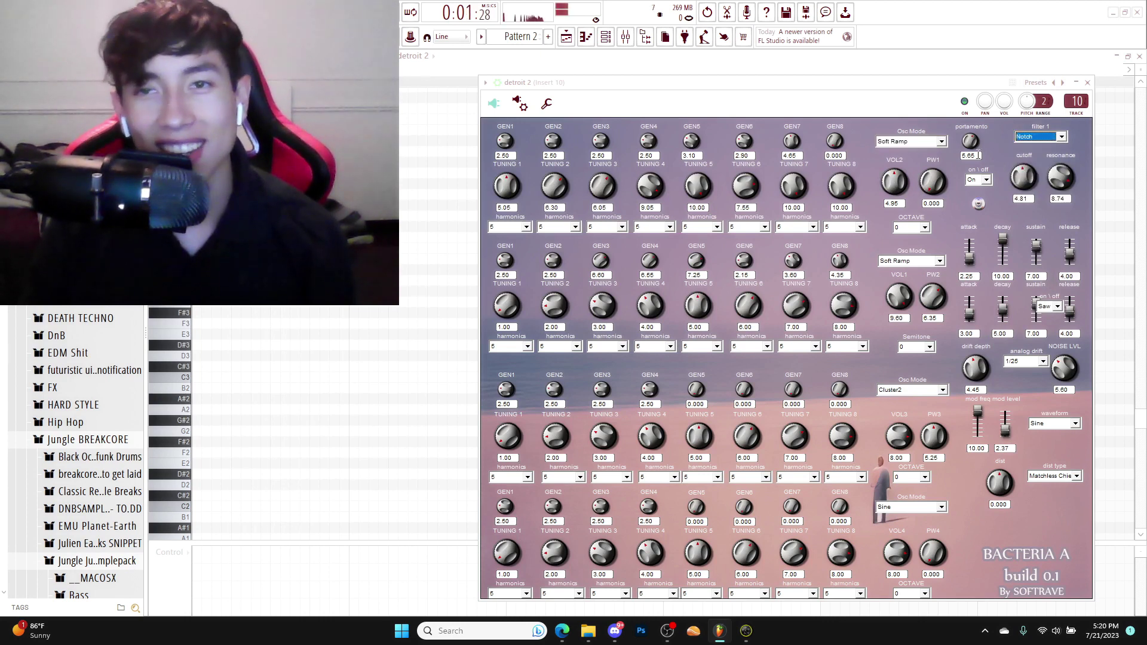
left_click_drag(1060, 176, 1060, 152)
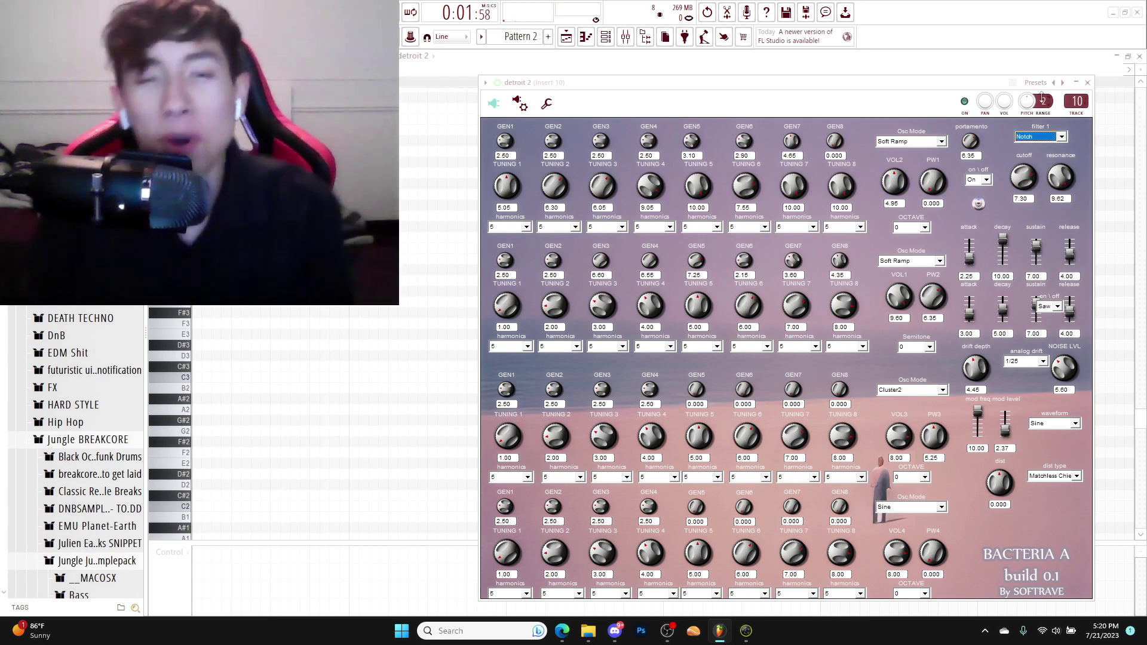
- Load the rave 1 preset in Bacteria A
left_click(1062, 82)
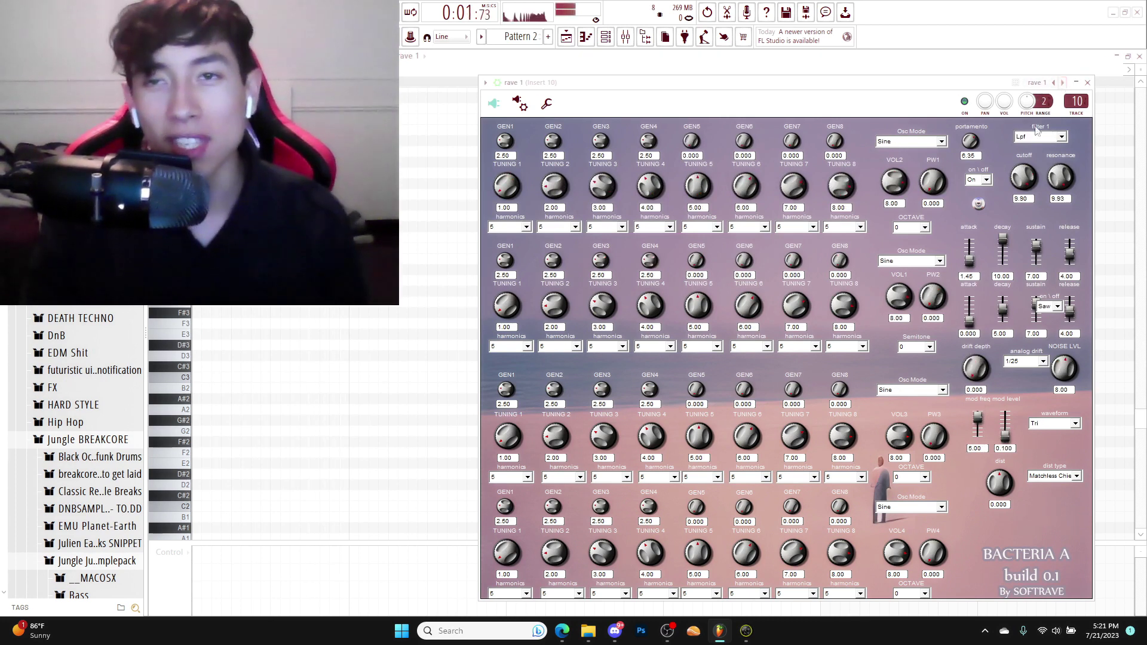